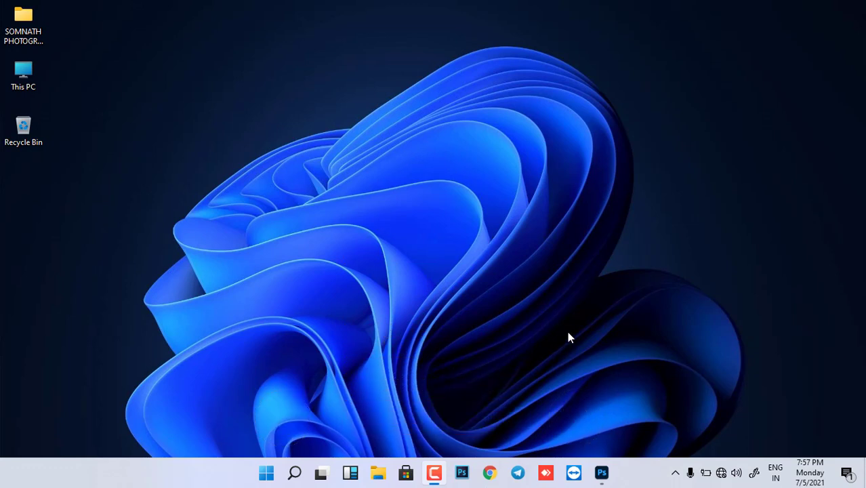
Launch Photoshop from the taskbar and leave the Home screen for the empty workspace.
click(602, 474)
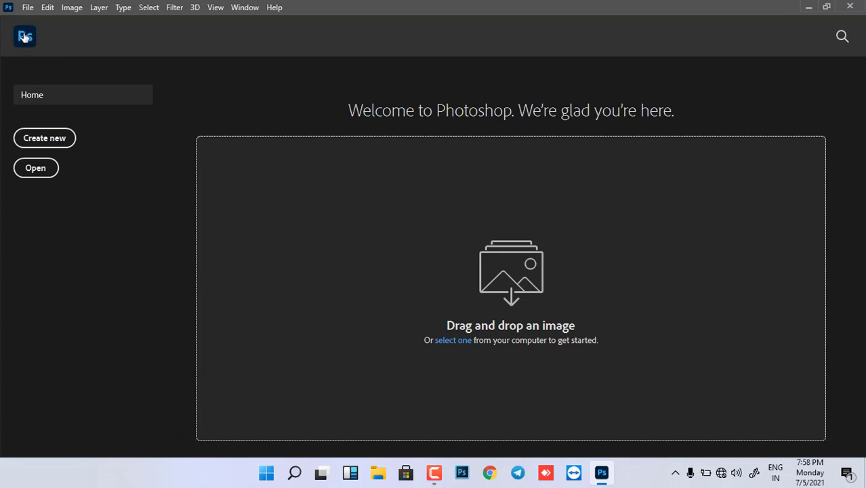
click(24, 36)
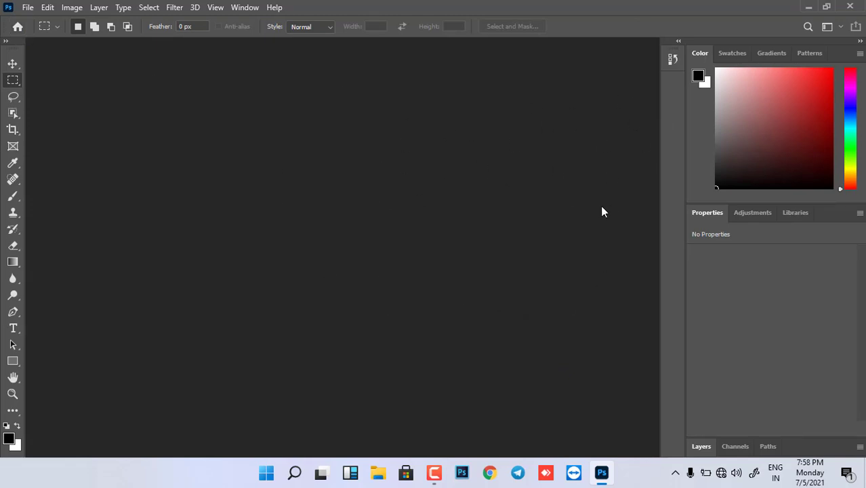
Collapse the right panel dock to icons, select the Move tool, and show Edit > Preferences.
click(859, 42)
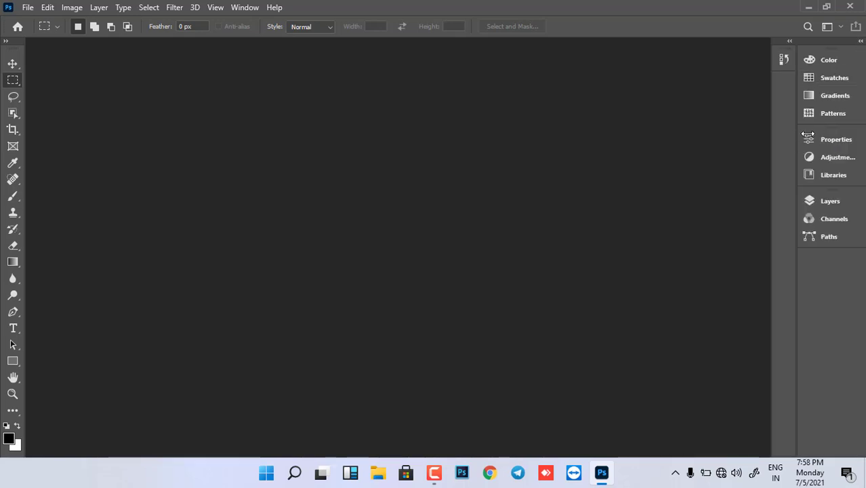
drag(796, 134, 846, 133)
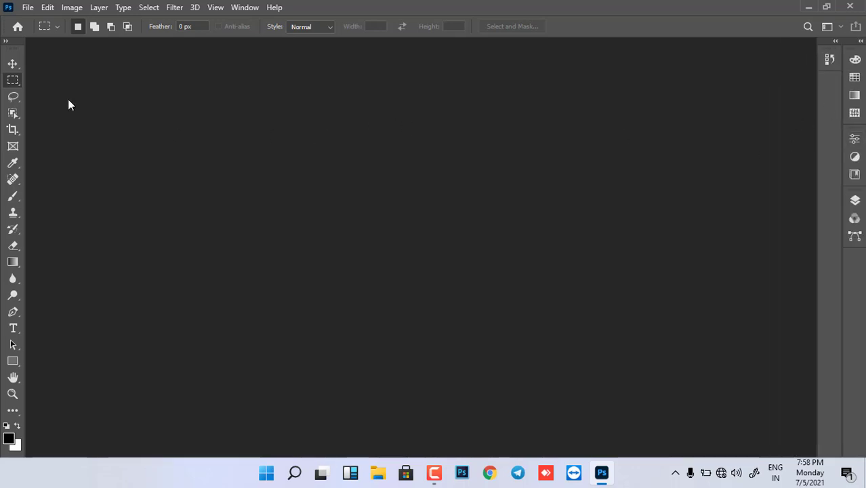
click(13, 65)
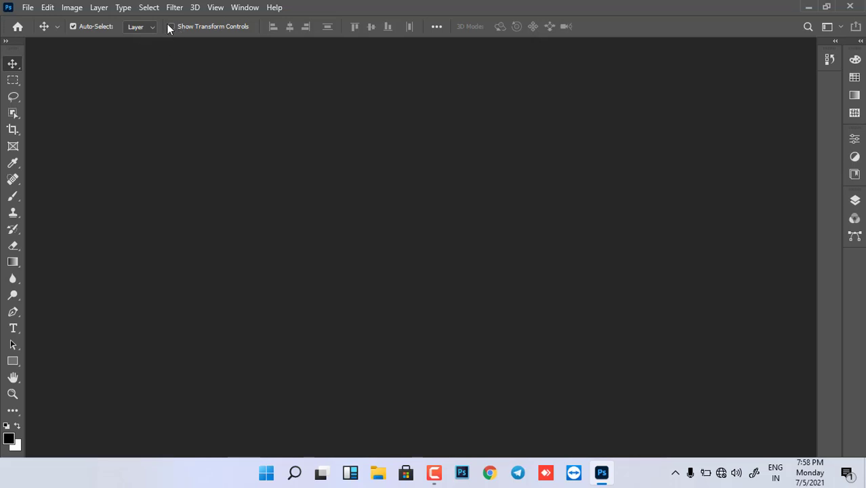
click(48, 10)
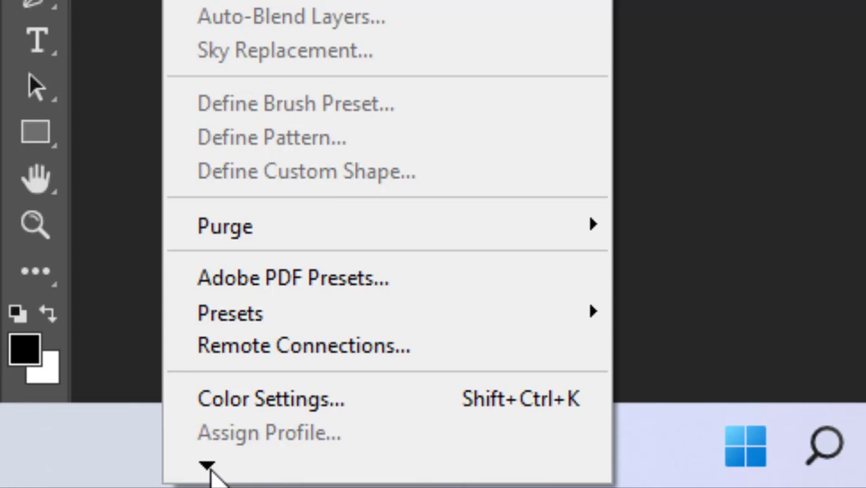
click(207, 467)
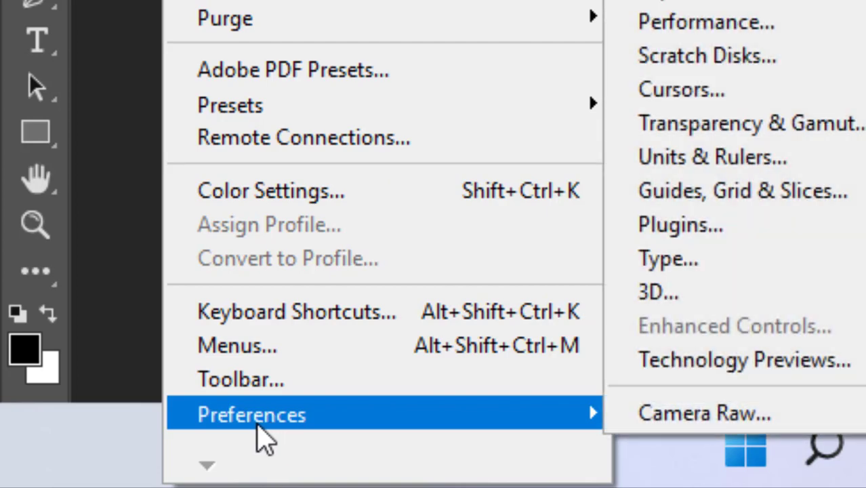
mouse_move(90, 462)
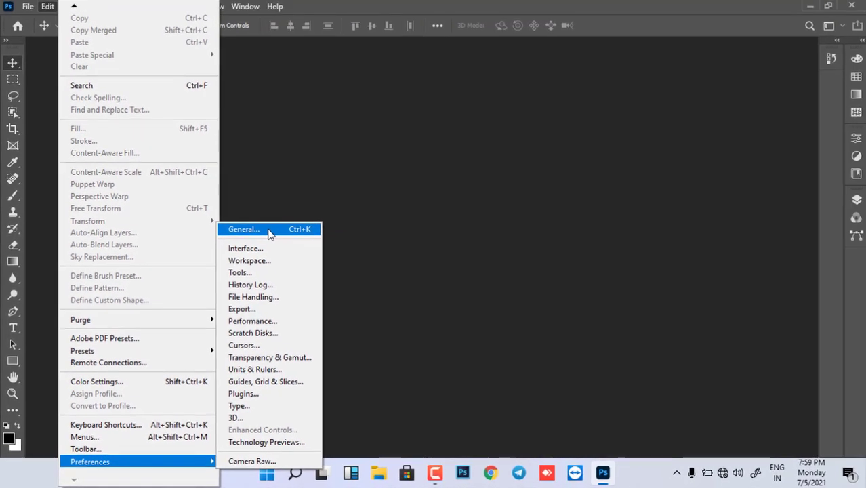
Review the General preferences unchanged, confirm with OK, and return to the Home screen.
click(268, 230)
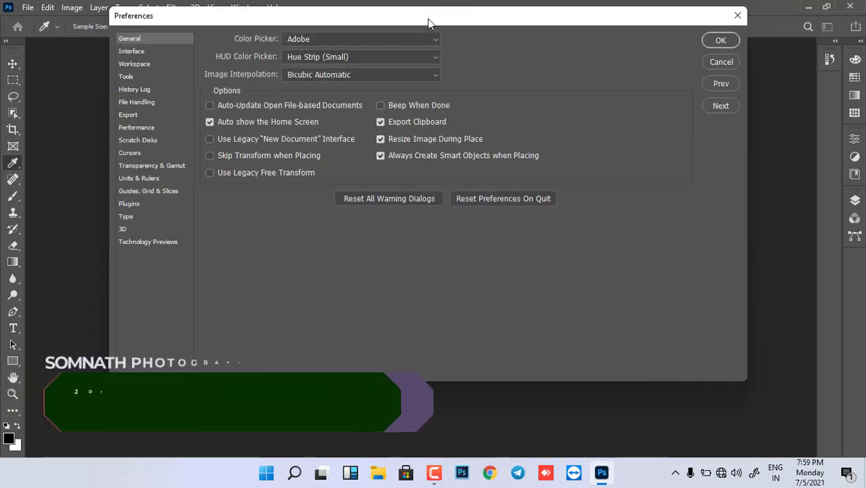
drag(429, 19, 432, 61)
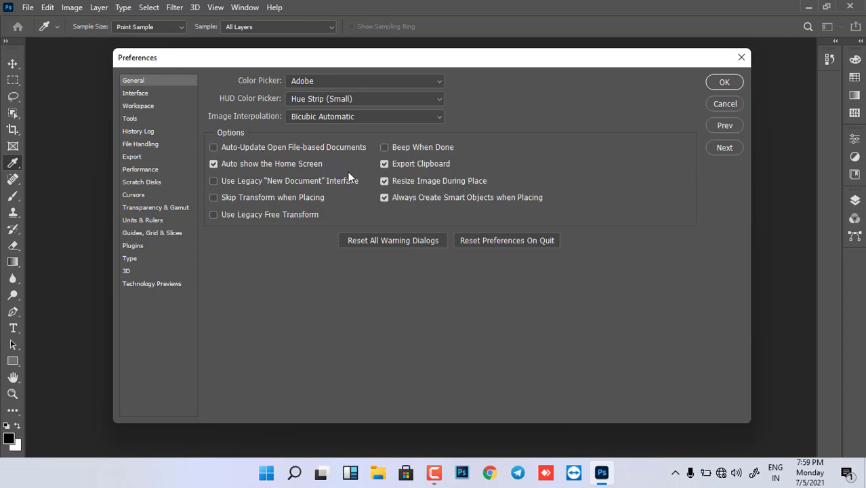
click(742, 58)
click(18, 28)
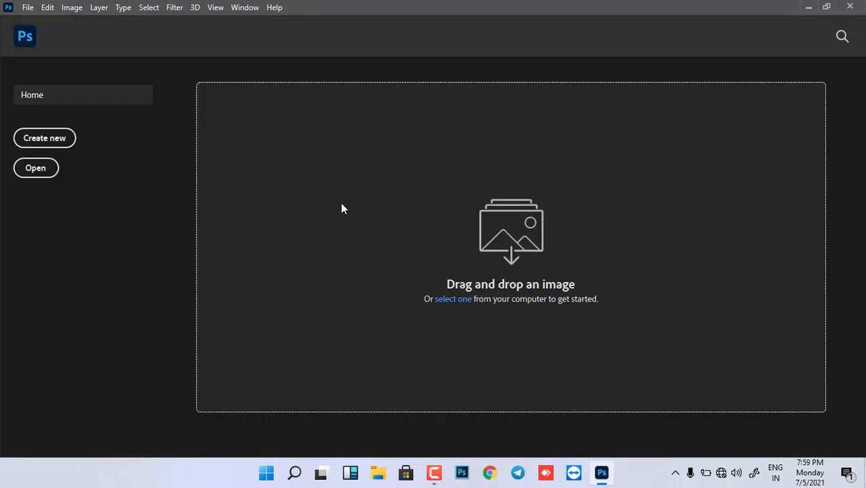
Toggle between Home screen and workspace, ending in the workspace with Edit > Preferences showing.
click(30, 37)
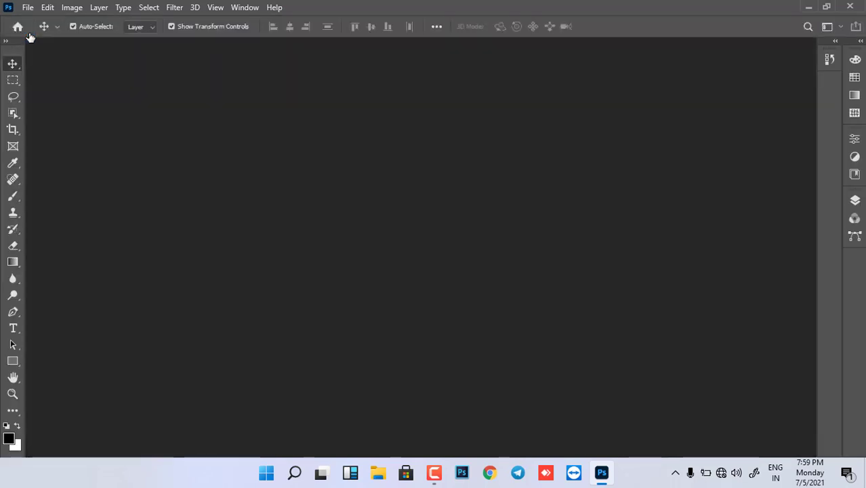
click(17, 27)
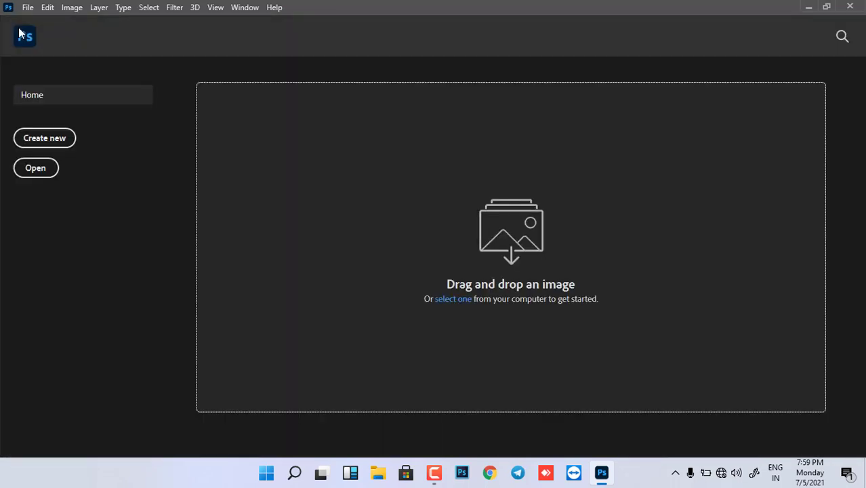
click(25, 38)
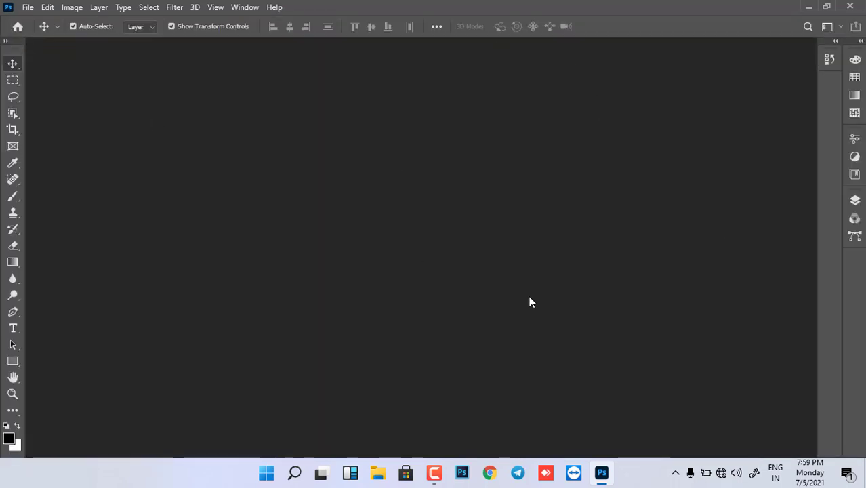
click(17, 27)
click(20, 42)
click(48, 8)
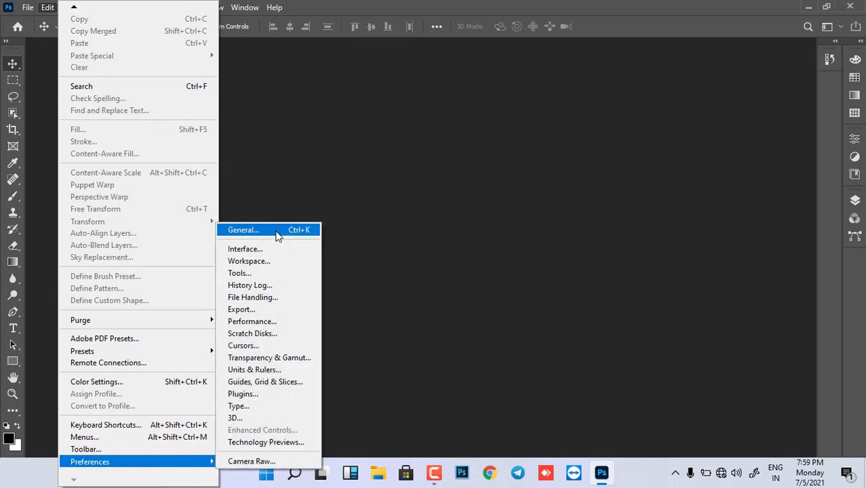
Turn off Auto show the Home Screen in General preferences and go to the Interface page.
click(275, 230)
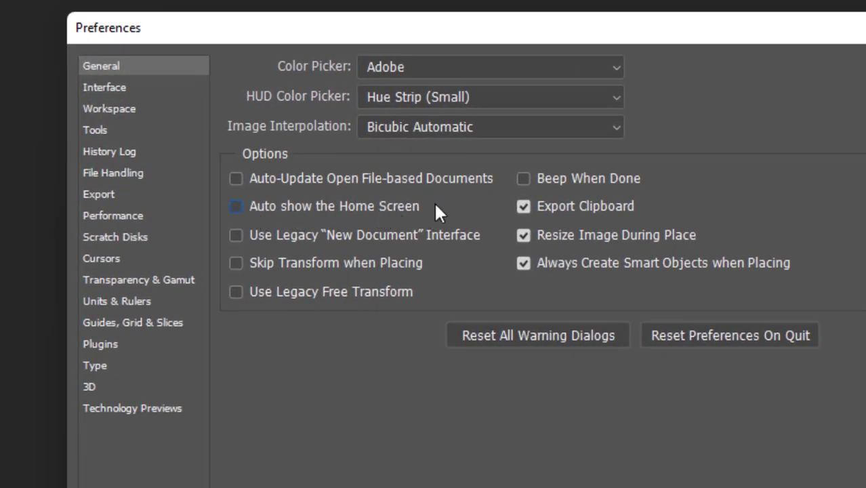
click(106, 89)
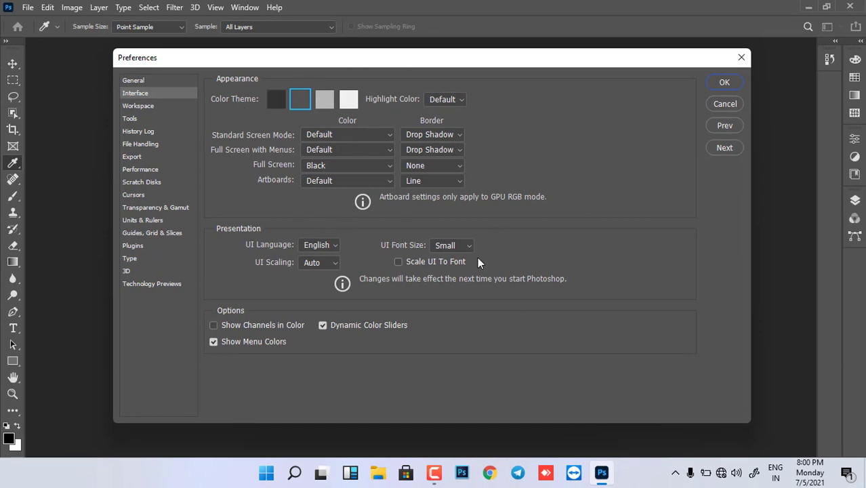
Preview the darkest, light grey and lightest colour themes, then keep the dark grey theme.
click(276, 100)
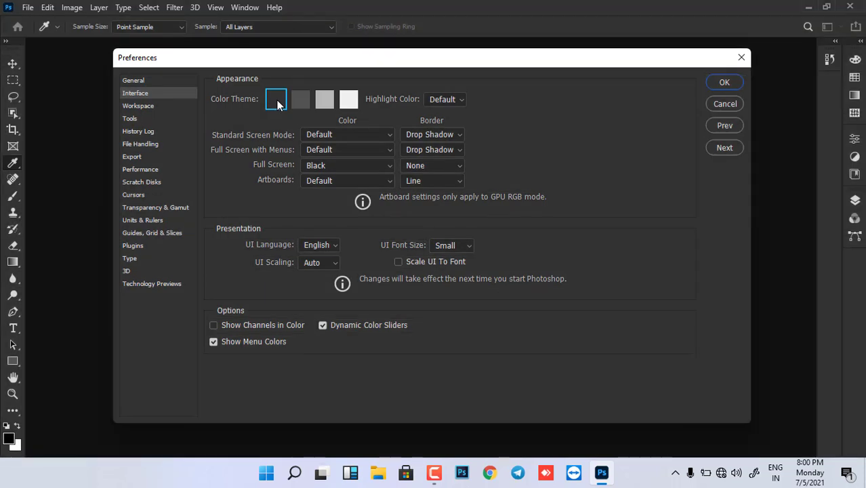
click(324, 101)
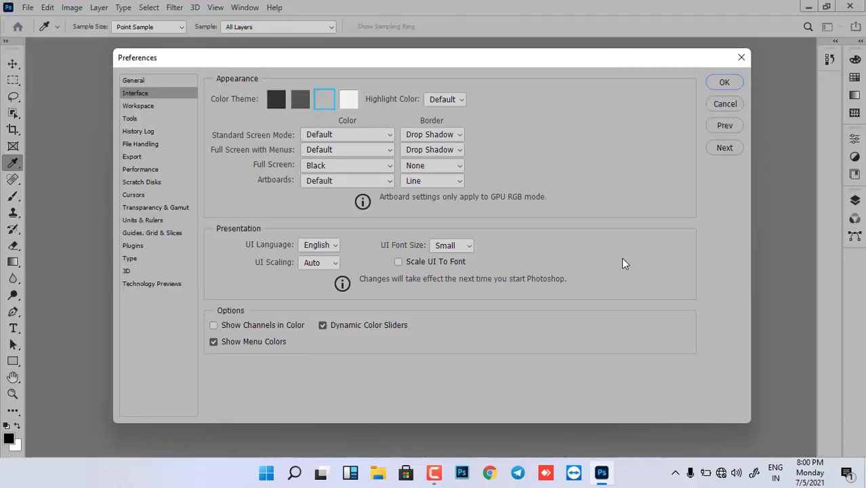
click(348, 101)
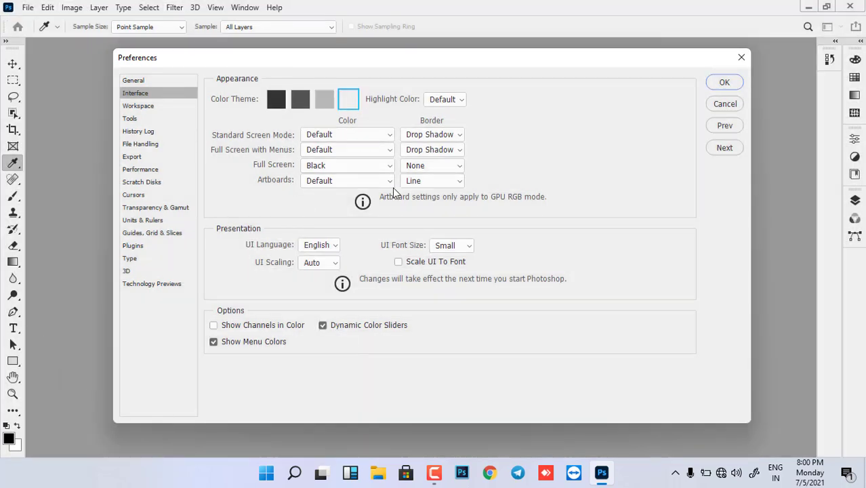
click(306, 99)
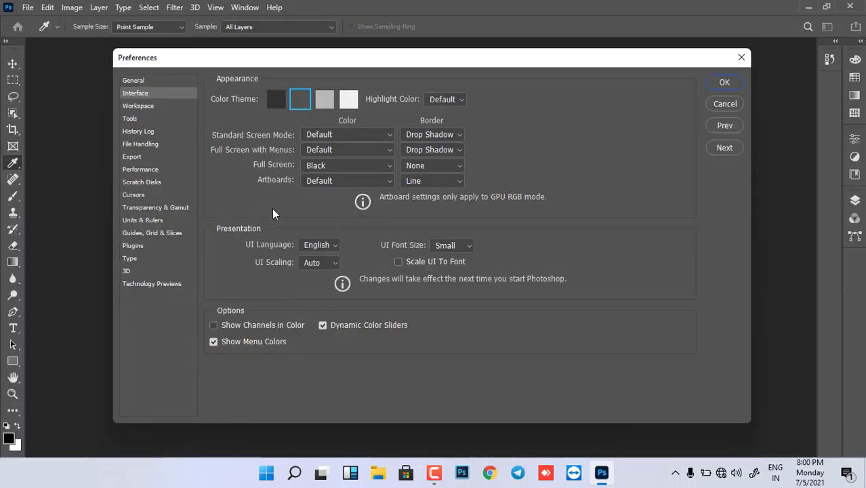
click(142, 107)
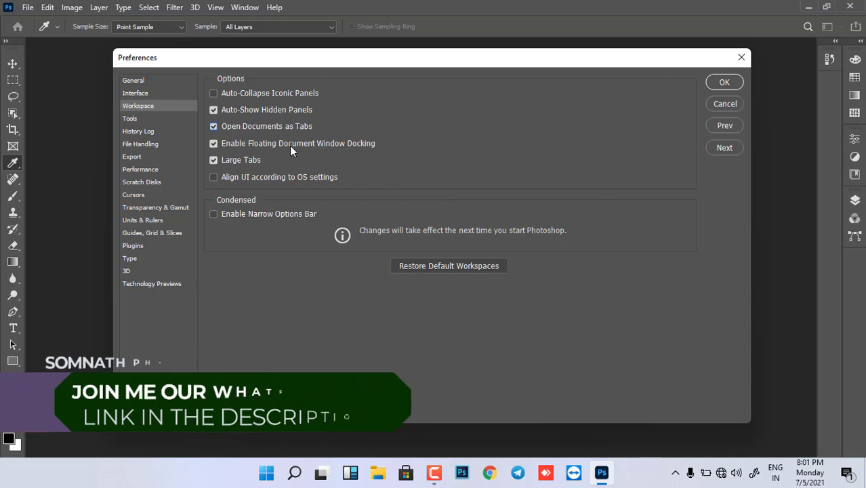
Browse the Tools, History Log, File Handling and Export preference pages.
click(133, 119)
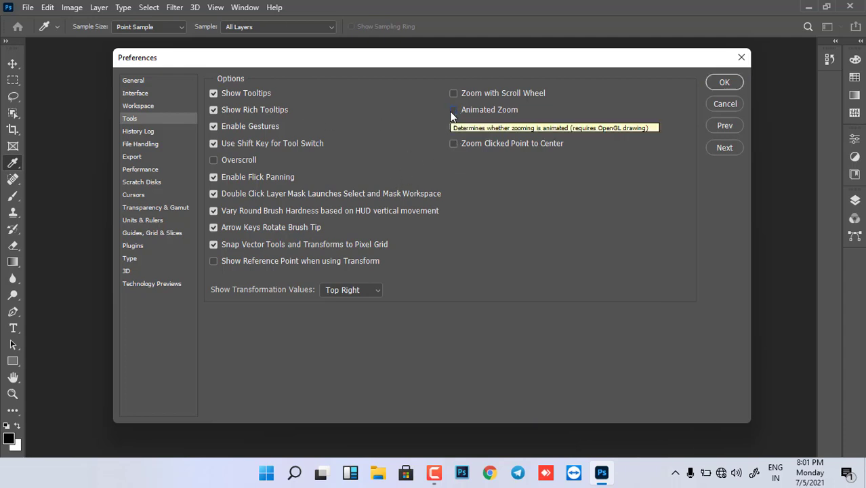
click(143, 133)
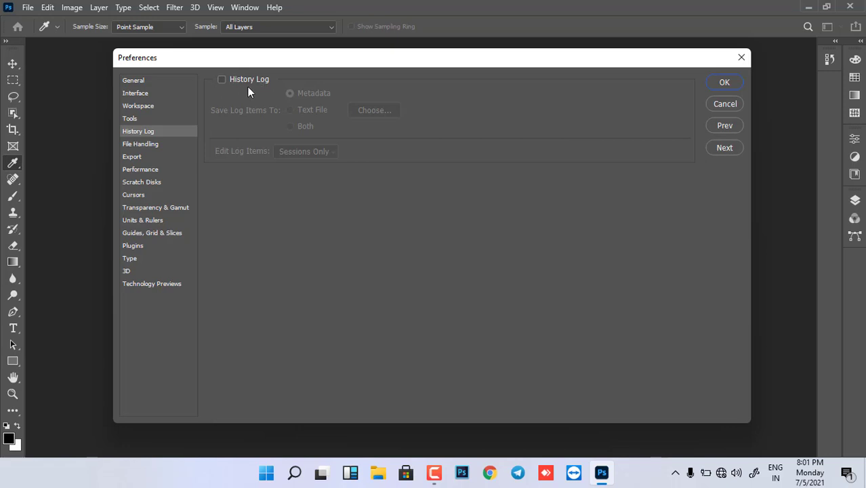
click(142, 146)
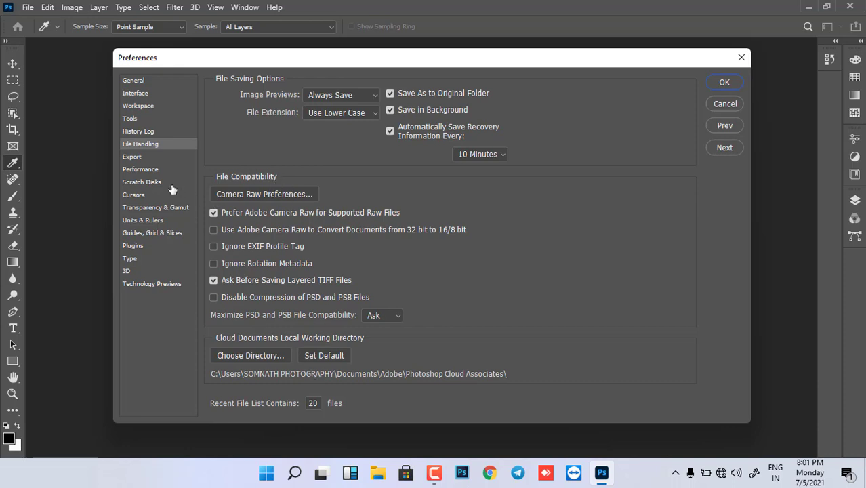
click(134, 159)
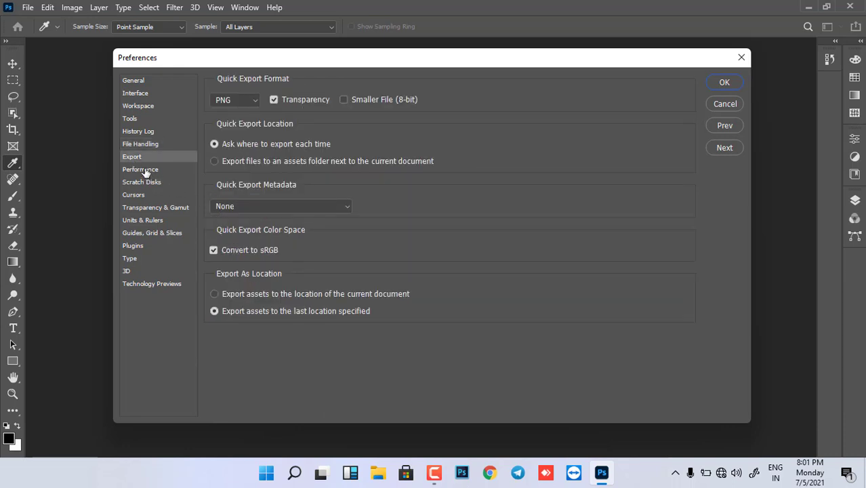
Set Performance memory usage to 2729 MB (75%) and disable Use Graphics Processor.
click(144, 170)
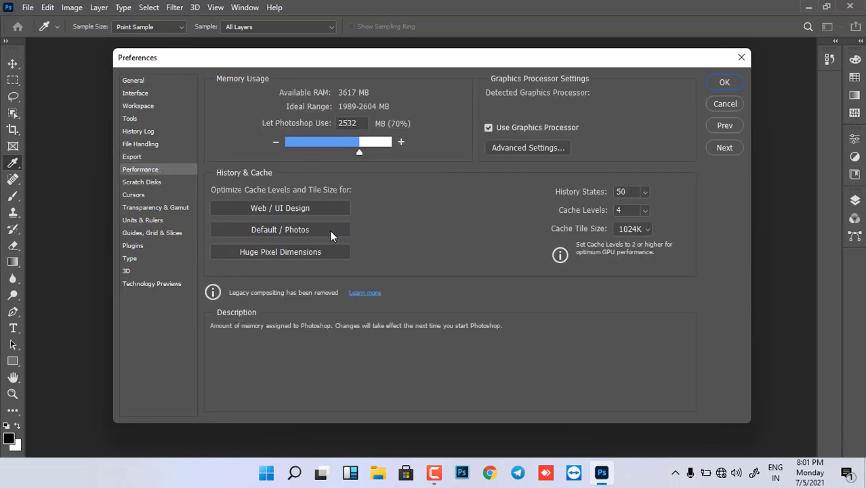
drag(358, 152, 348, 156)
drag(347, 155, 364, 156)
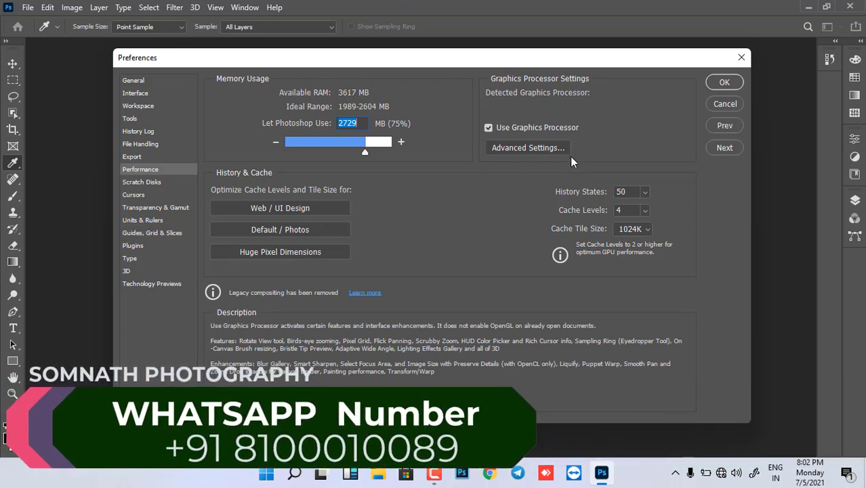
click(488, 128)
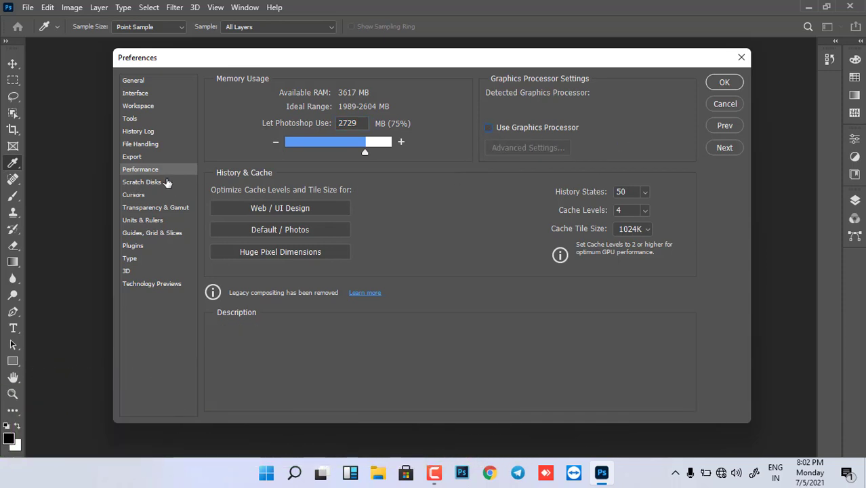
click(141, 183)
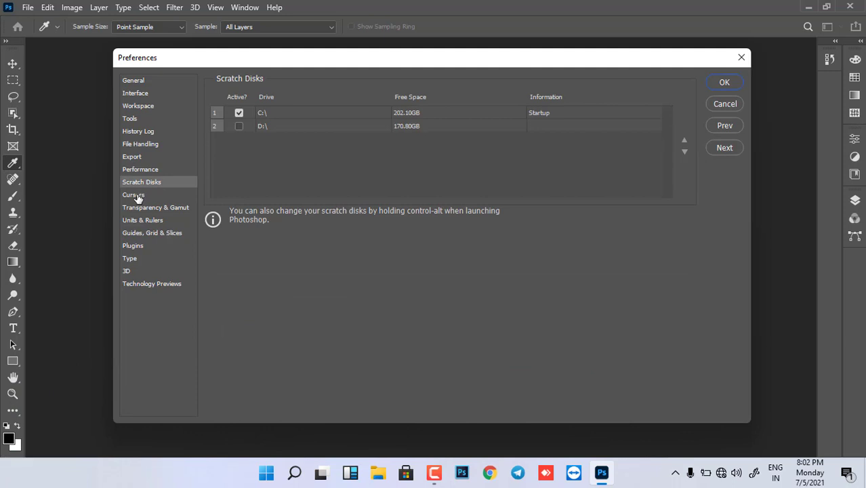
Browse the Cursors through Technology Previews preference pages, then confirm the Preferences with OK.
click(136, 195)
click(148, 207)
click(148, 220)
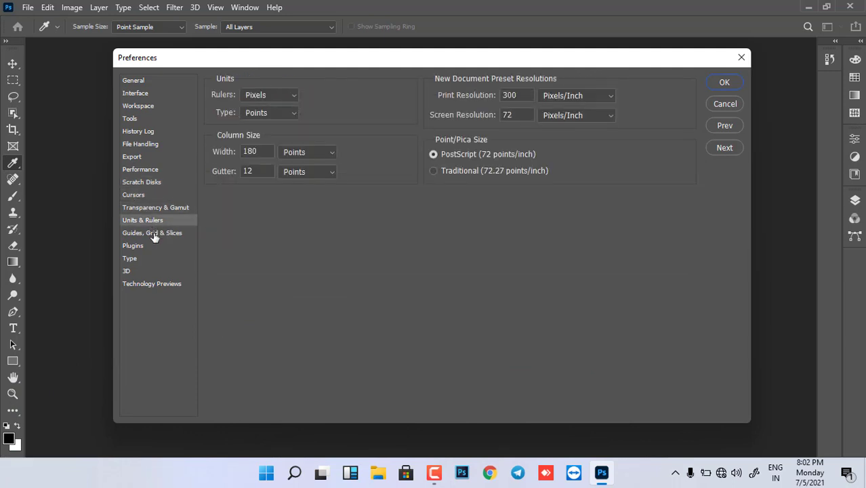
click(153, 234)
click(133, 246)
click(132, 259)
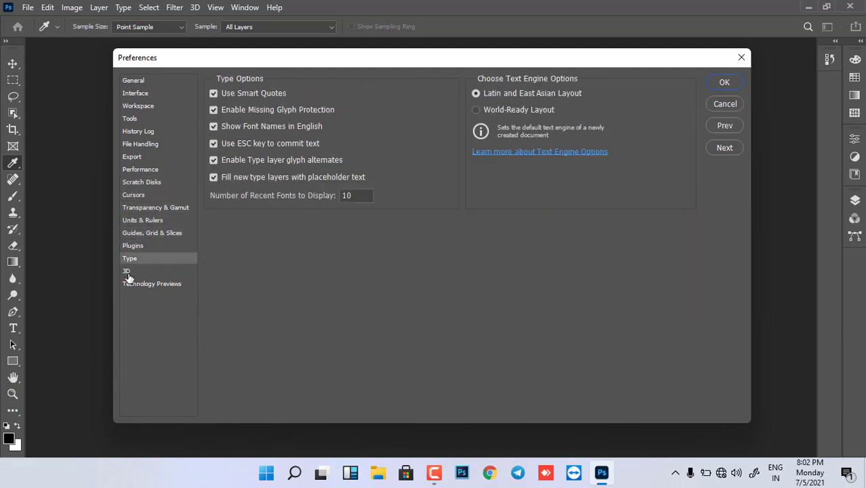
click(126, 273)
click(142, 286)
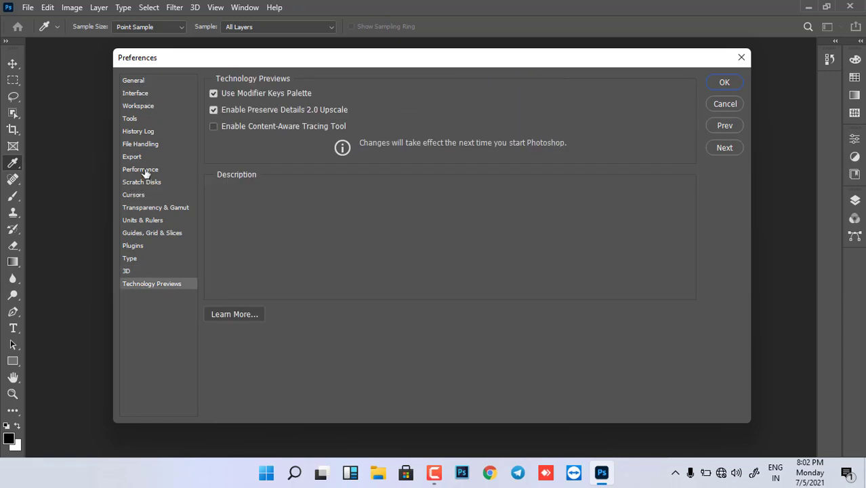
click(723, 84)
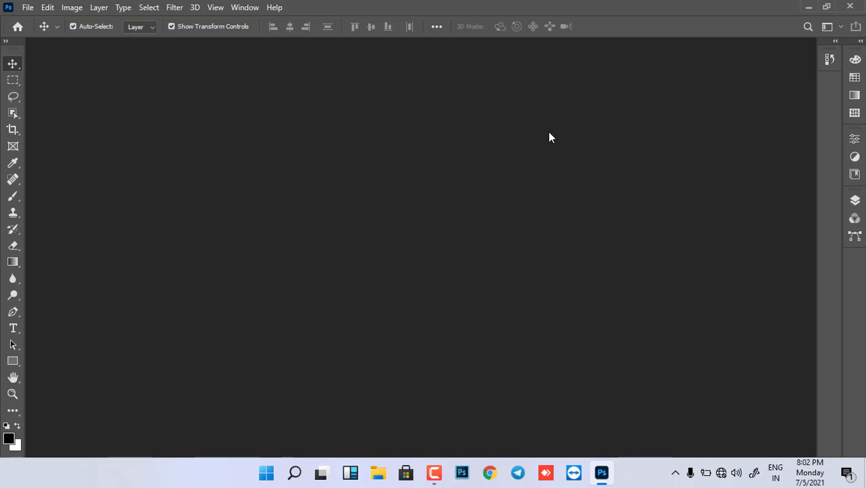
Open the New Document dialog via File > New and close it without creating a file.
click(28, 8)
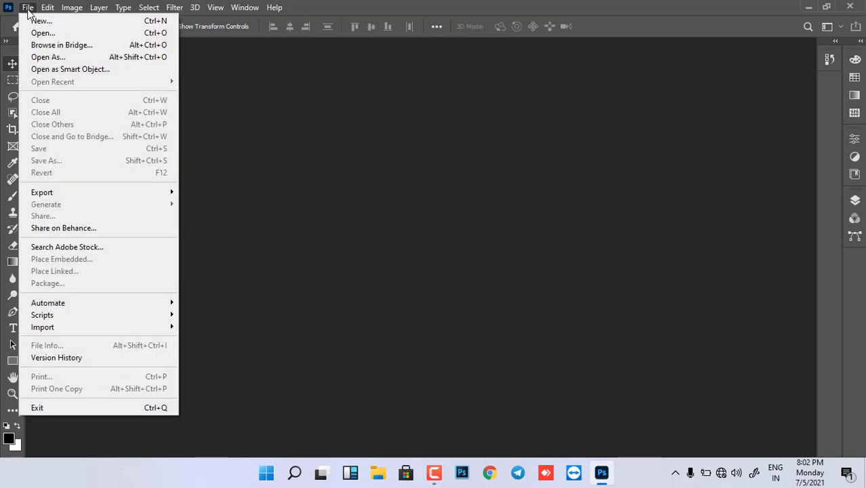
click(34, 19)
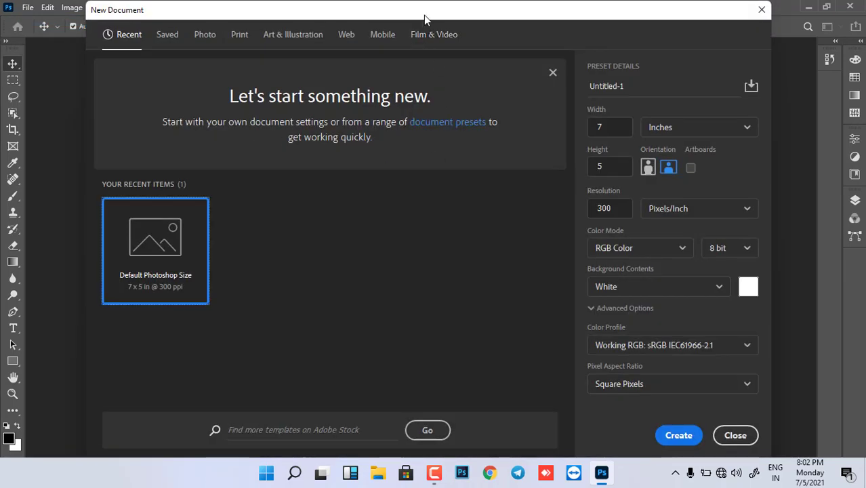
mouse_move(425, 15)
mouse_down()
mouse_move(442, 78)
mouse_move(451, 18)
mouse_move(436, 20)
mouse_move(440, 32)
mouse_move(462, 27)
mouse_move(454, 20)
mouse_move(448, 28)
mouse_move(442, 12)
mouse_move(443, 37)
mouse_move(441, 18)
mouse_up()
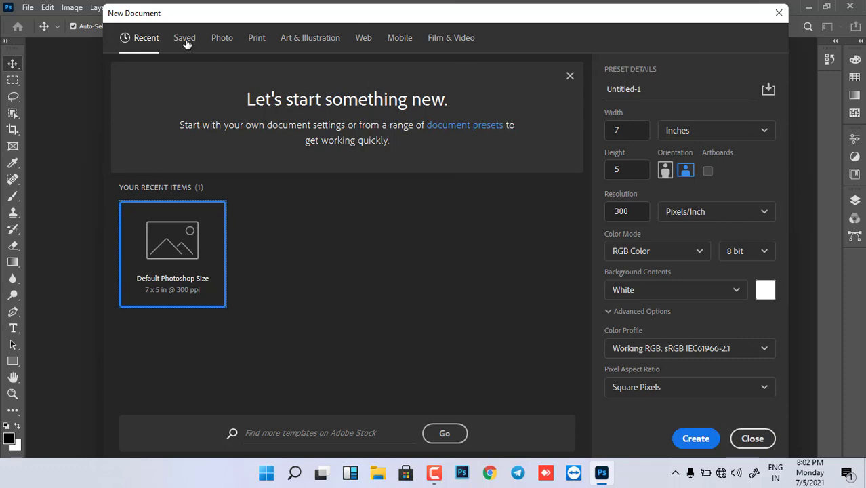
click(779, 13)
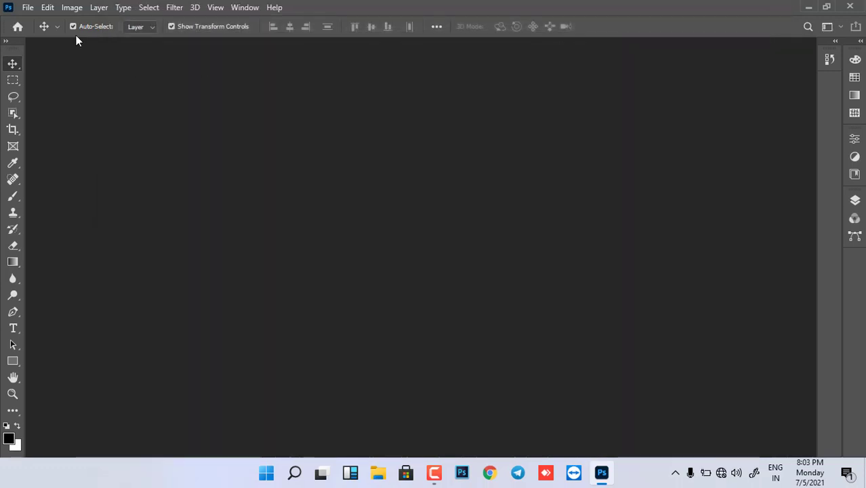
click(49, 7)
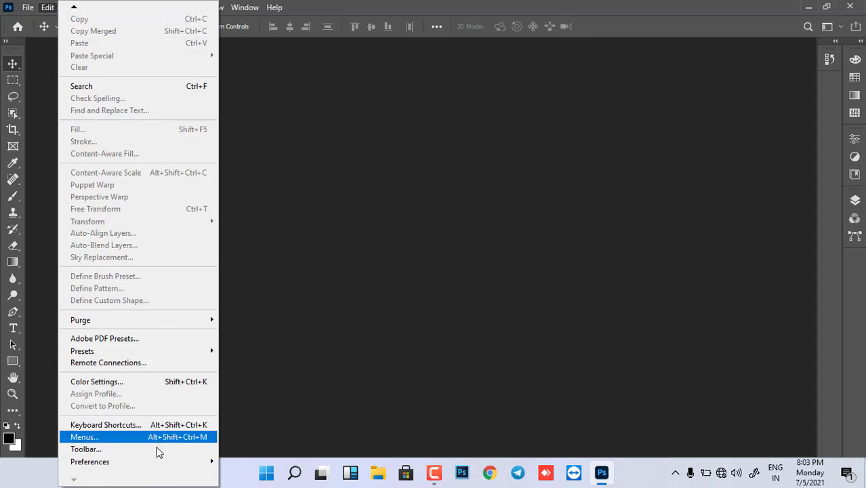
mouse_move(90, 462)
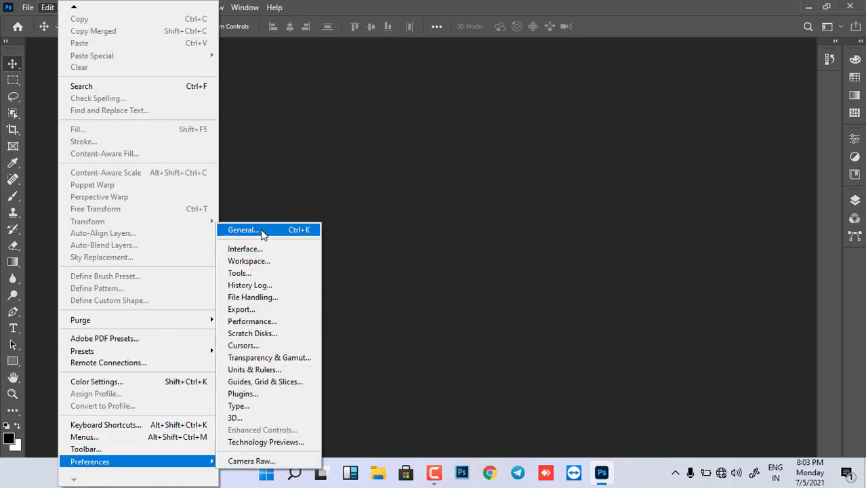
Turn on Use Legacy "New Document" Interface in General preferences and confirm with OK.
click(260, 230)
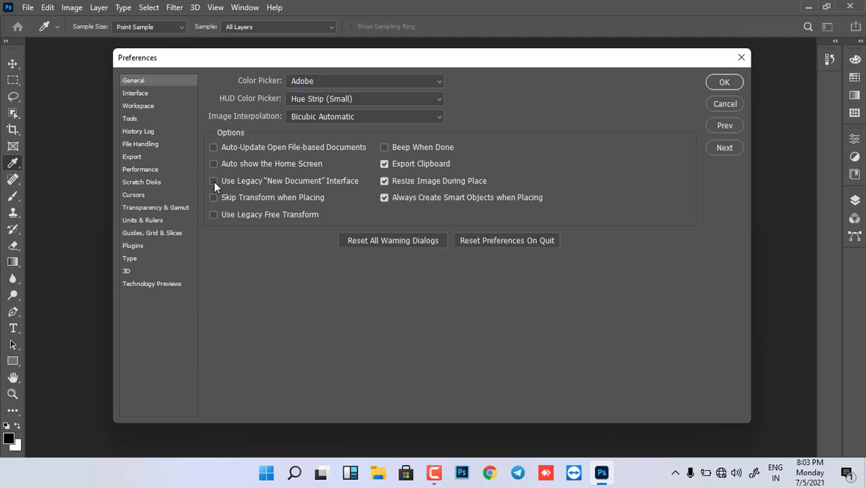
click(724, 82)
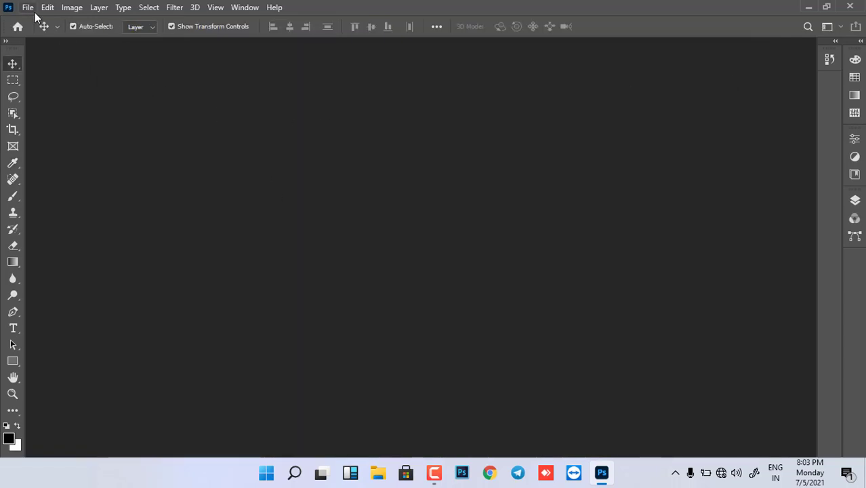
click(28, 8)
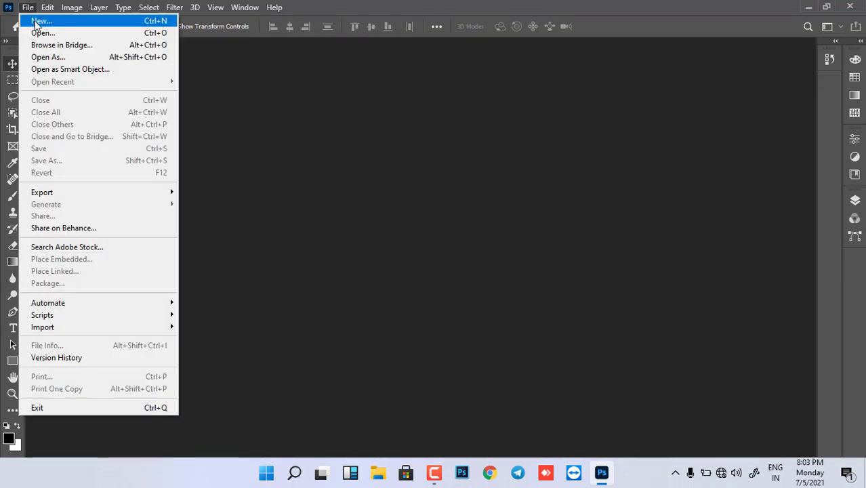
Create a white Photo-type document, 8 × 12 in at 300 ppi (2400 × 3600 px).
click(36, 24)
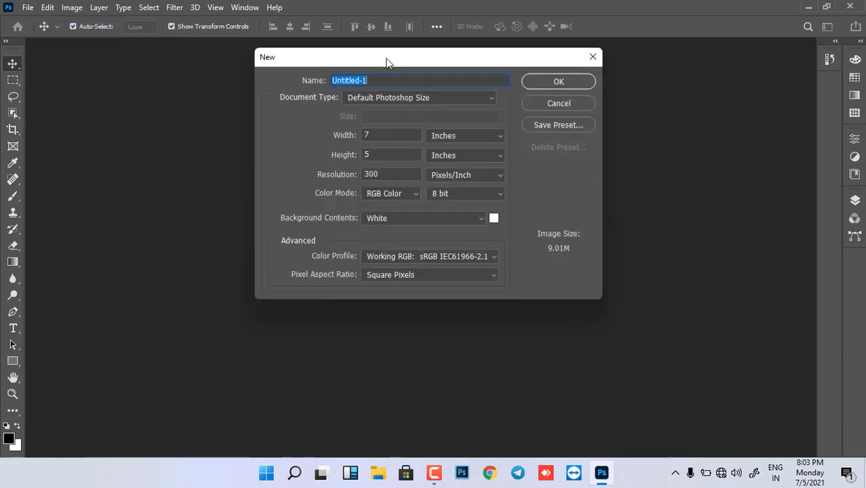
mouse_move(388, 62)
mouse_down()
mouse_move(371, 123)
mouse_move(387, 114)
mouse_up()
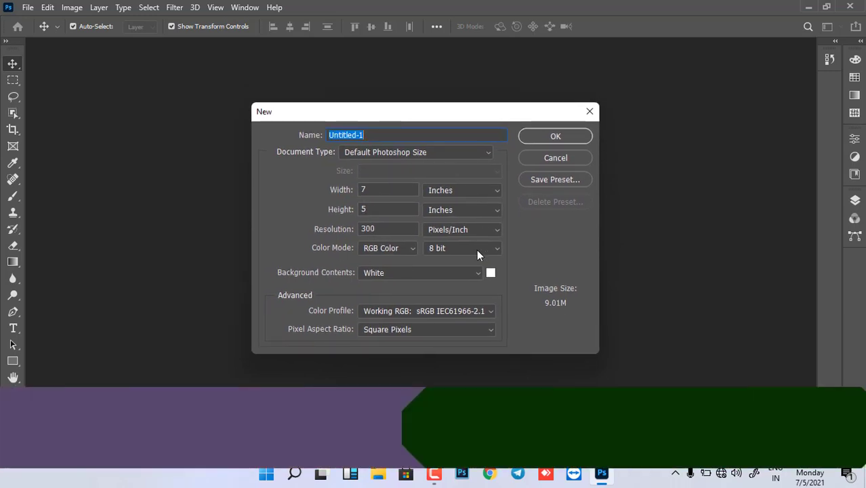
click(487, 152)
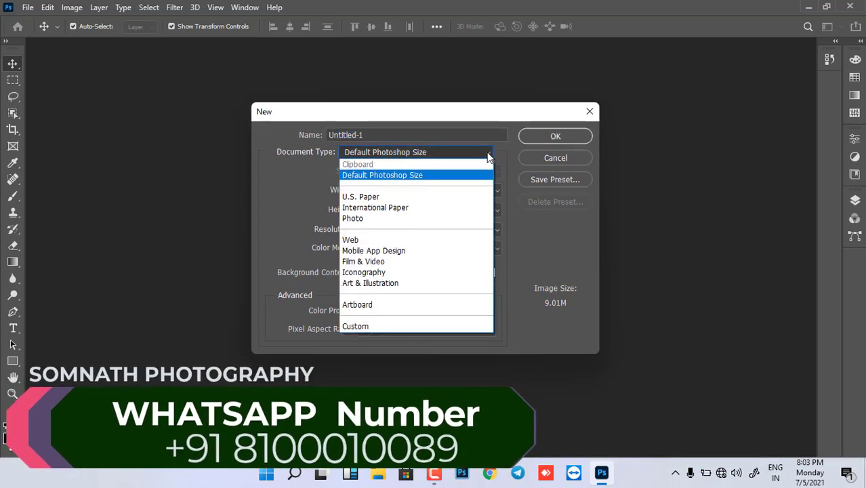
click(427, 220)
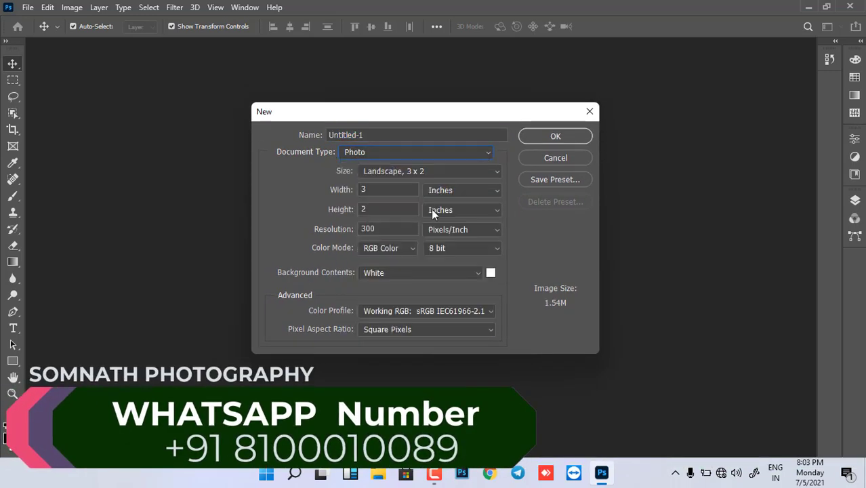
click(494, 192)
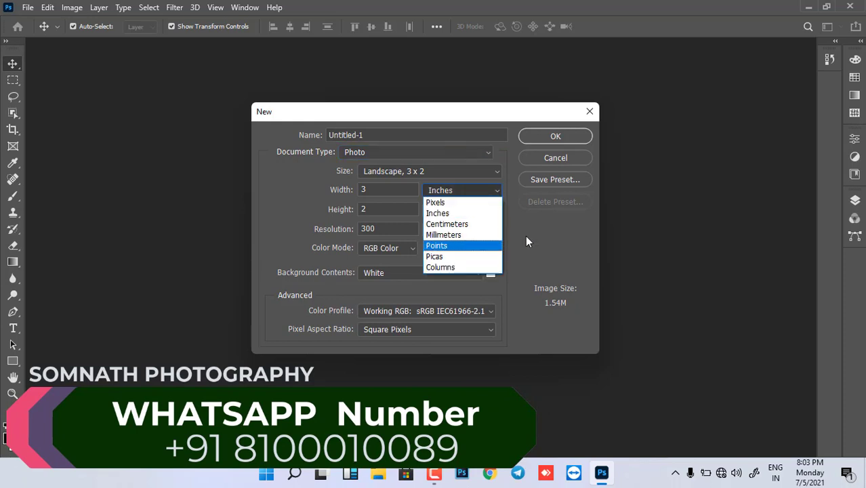
click(528, 241)
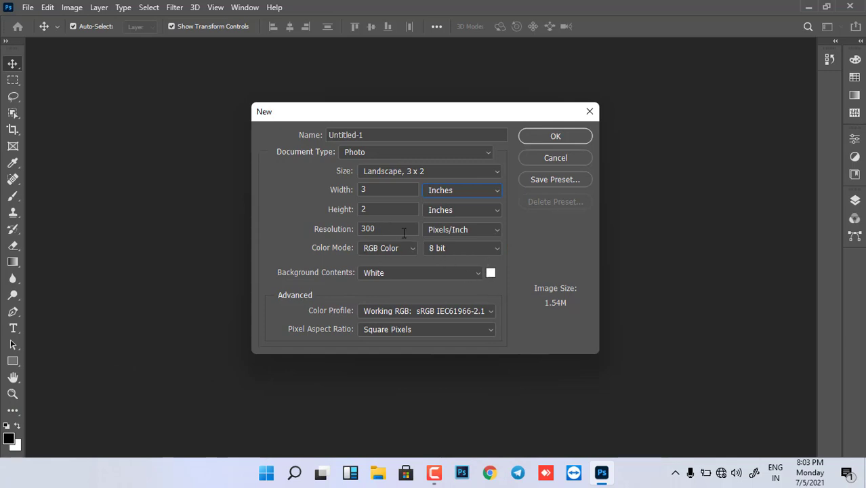
double_click(379, 190)
text(8)
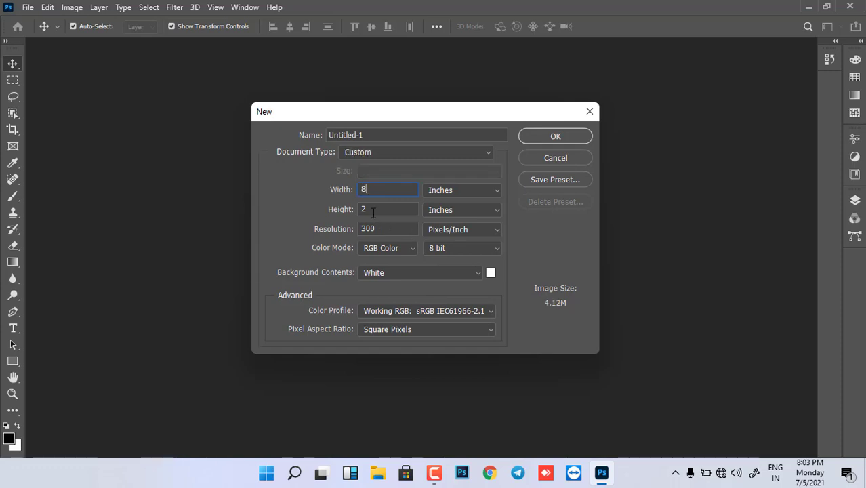
text(12)
click(553, 137)
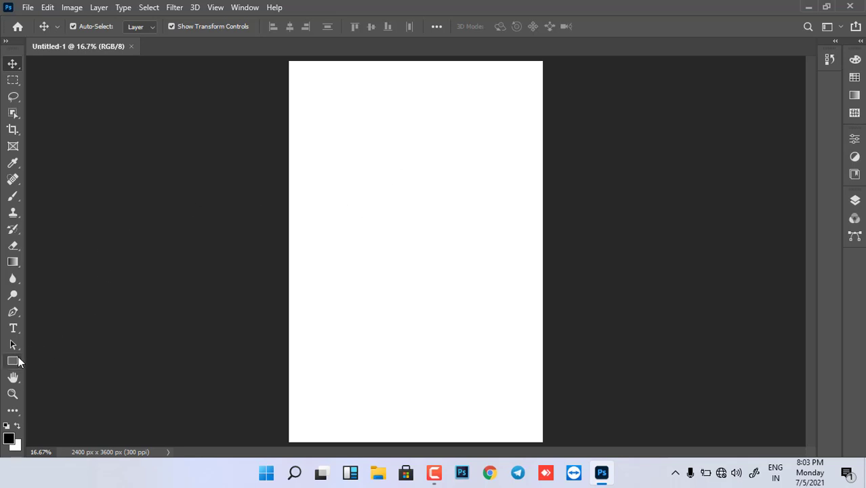
On a new Layer 1, fill a rectangle near the page top with black, then deselect.
click(13, 80)
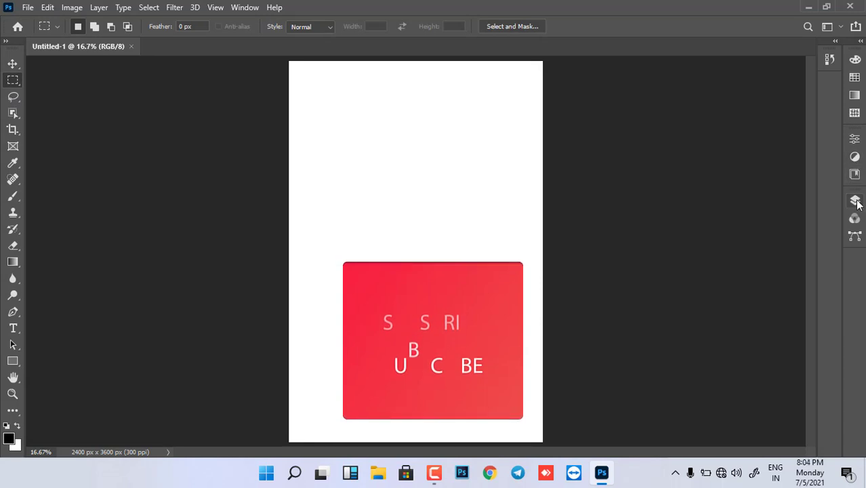
click(854, 200)
click(803, 323)
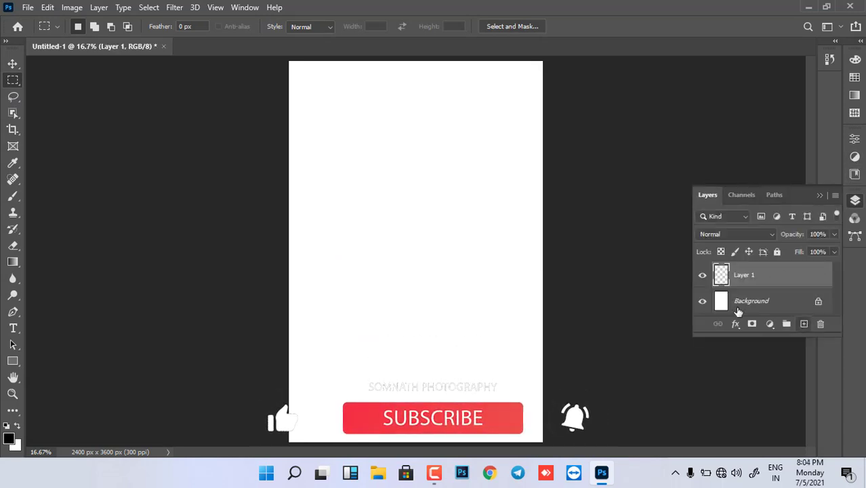
drag(326, 127, 450, 218)
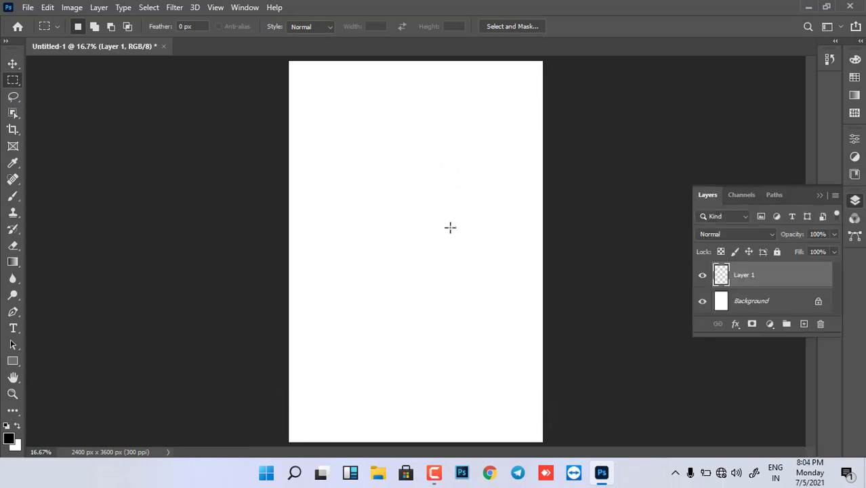
key(alt+BackSpace)
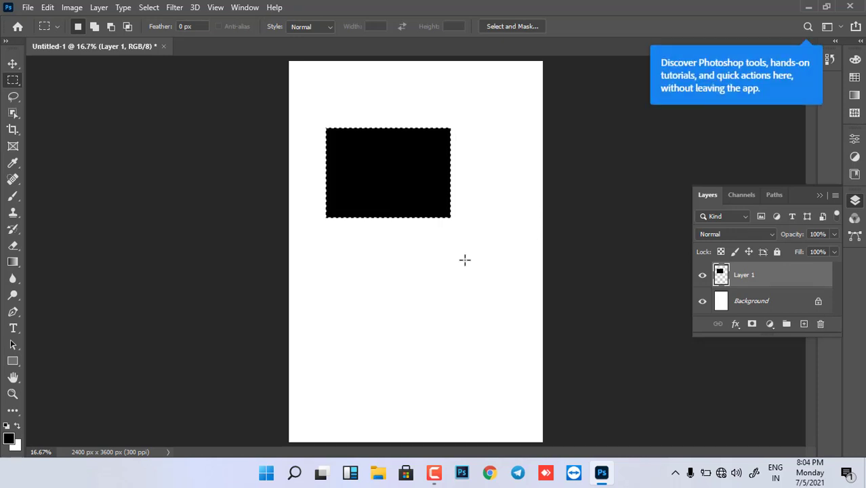
key(ctrl+d)
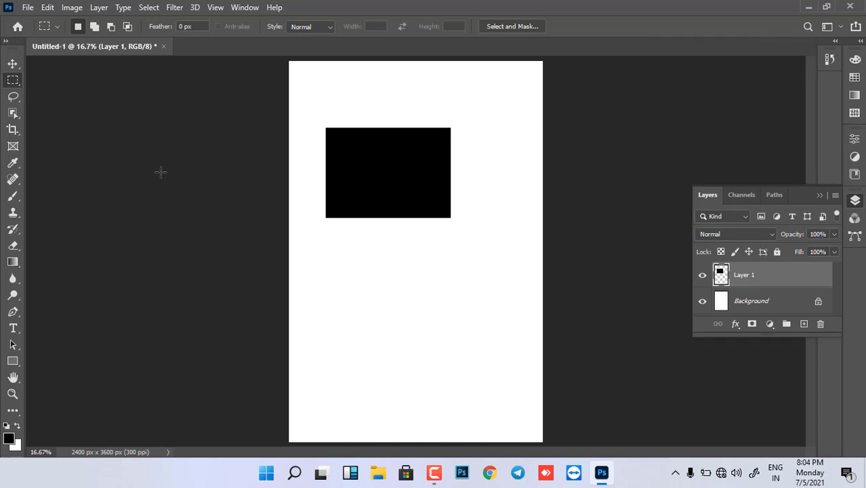
Move the black rectangle up-left and scale it up to 163.84% in Free Transform.
click(12, 63)
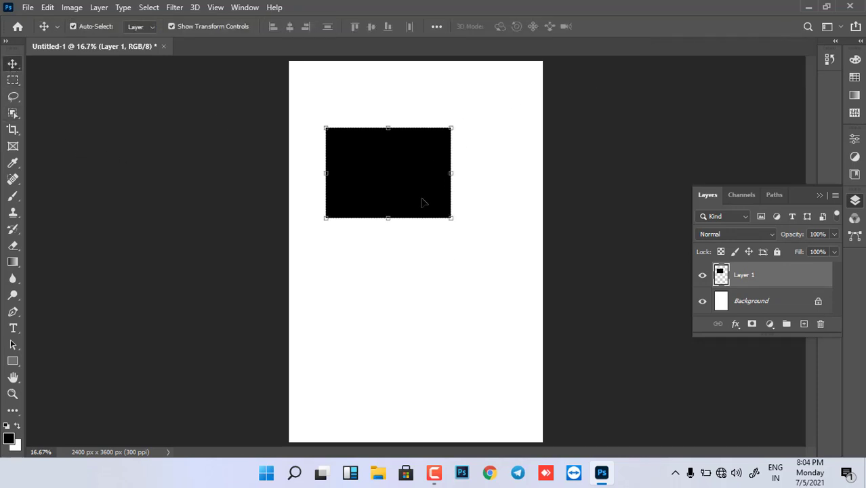
mouse_move(400, 188)
mouse_down()
mouse_move(399, 150)
mouse_move(383, 150)
mouse_up()
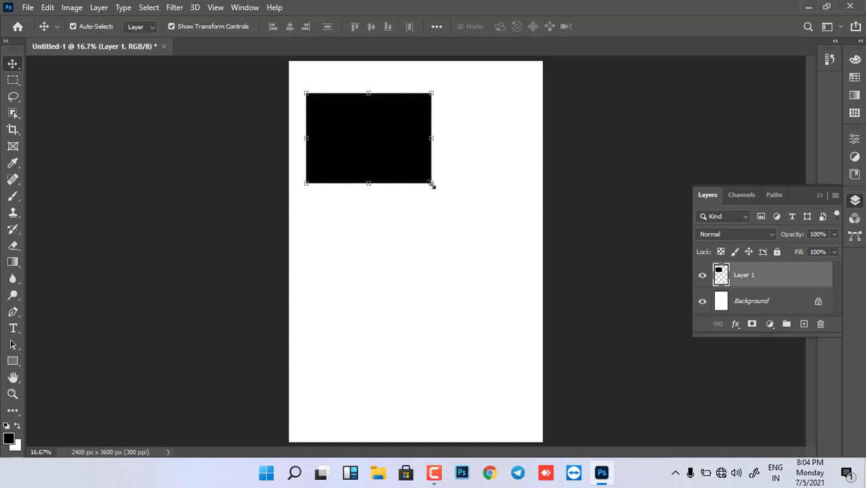
mouse_move(439, 192)
mouse_down()
mouse_move(501, 238)
mouse_move(496, 244)
mouse_up()
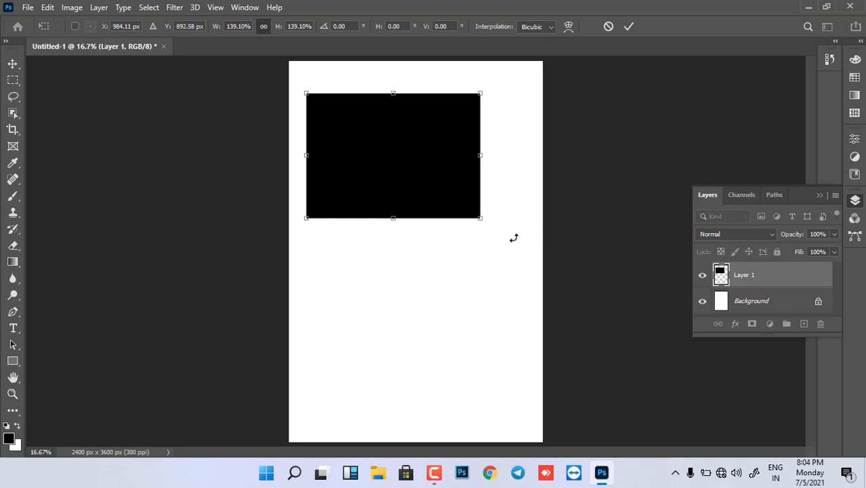
key(shift)
drag(482, 219, 381, 242)
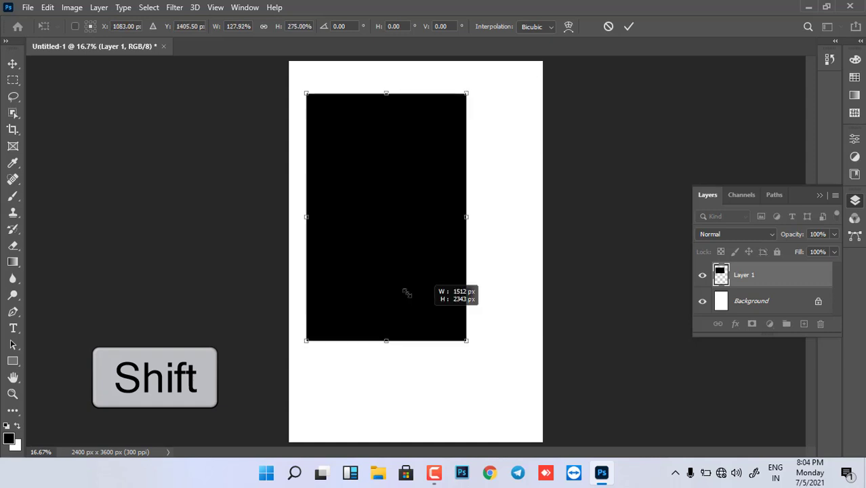
mouse_move(381, 242)
mouse_down()
mouse_move(405, 300)
mouse_move(505, 235)
mouse_move(393, 230)
mouse_move(440, 305)
mouse_move(502, 255)
mouse_move(460, 249)
mouse_move(495, 270)
mouse_move(454, 224)
mouse_move(512, 297)
mouse_move(449, 215)
mouse_move(476, 259)
mouse_move(433, 222)
mouse_move(493, 296)
mouse_move(458, 249)
mouse_move(478, 216)
mouse_move(521, 273)
mouse_move(466, 209)
mouse_move(535, 284)
mouse_move(491, 247)
mouse_move(495, 260)
mouse_up()
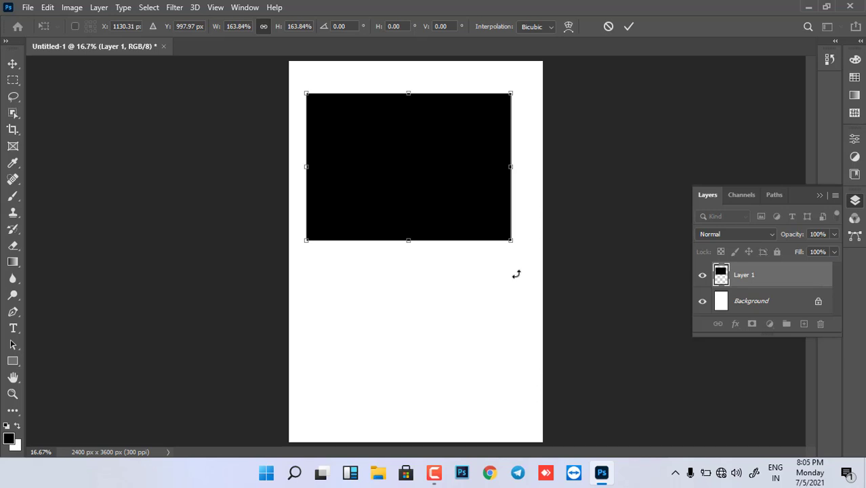
Scale the rectangle from its centre to 152.10%, undo a trial rotation, and commit.
key(alt)
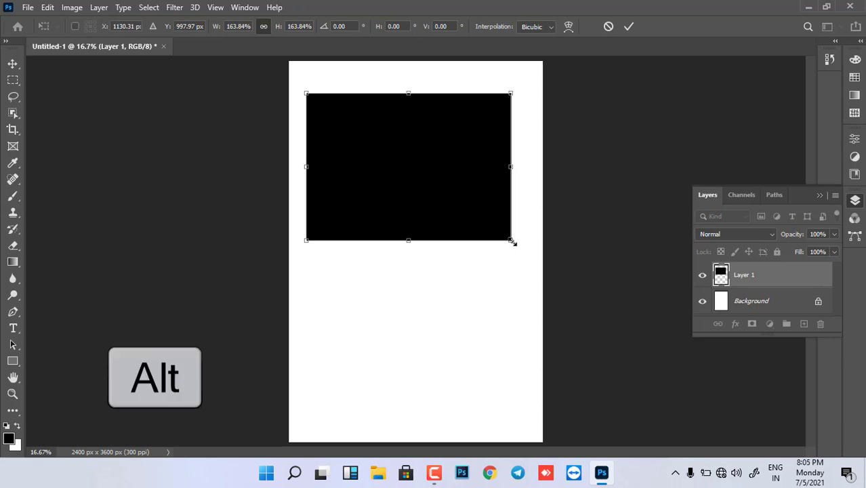
mouse_move(512, 242)
mouse_down()
mouse_move(499, 250)
mouse_move(469, 232)
mouse_up()
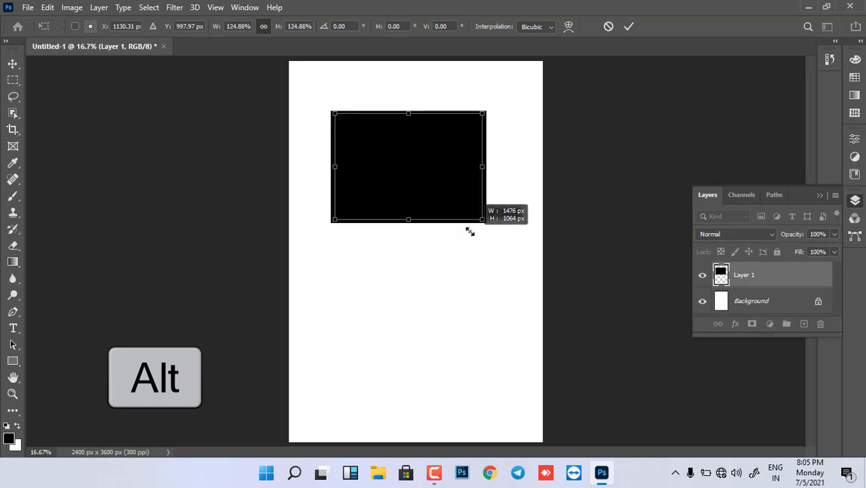
drag(470, 231, 498, 262)
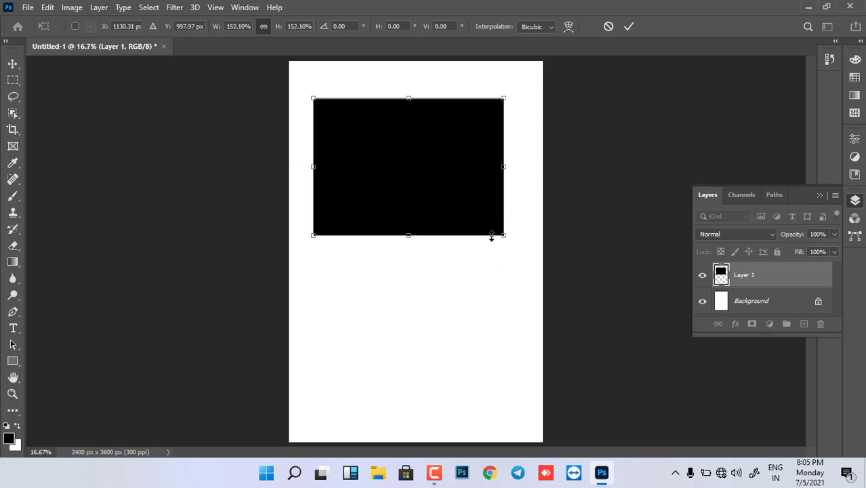
drag(515, 244, 522, 243)
key(ctrl+z)
click(624, 29)
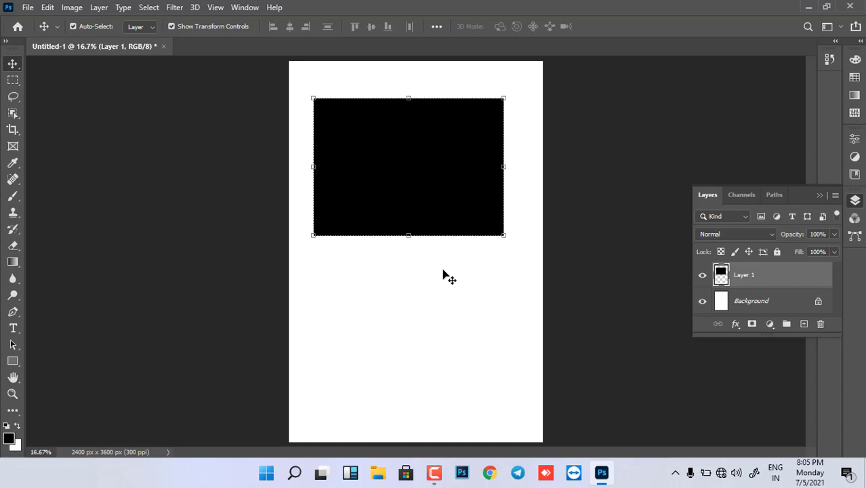
key(ctrl)
key(ctrl+z)
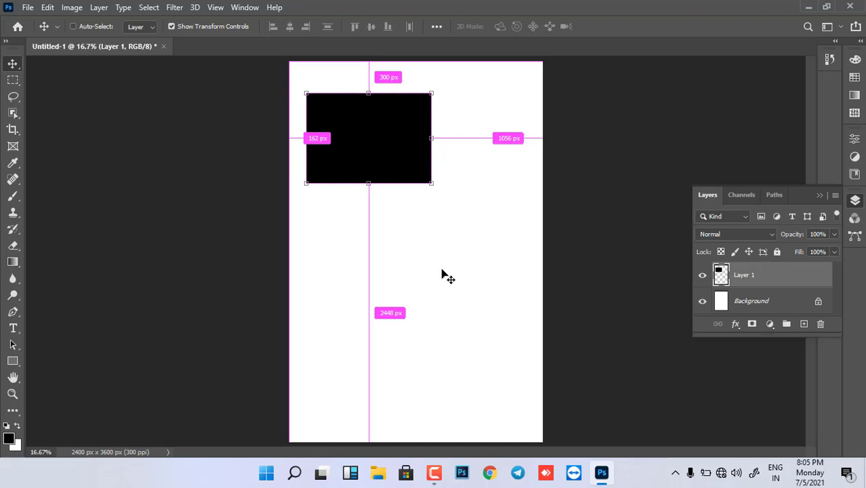
key(z)
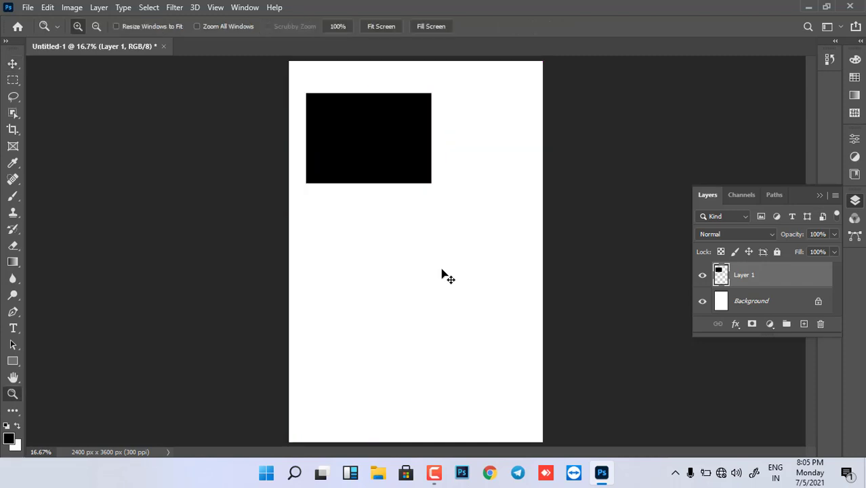
key(ctrl+shift+z)
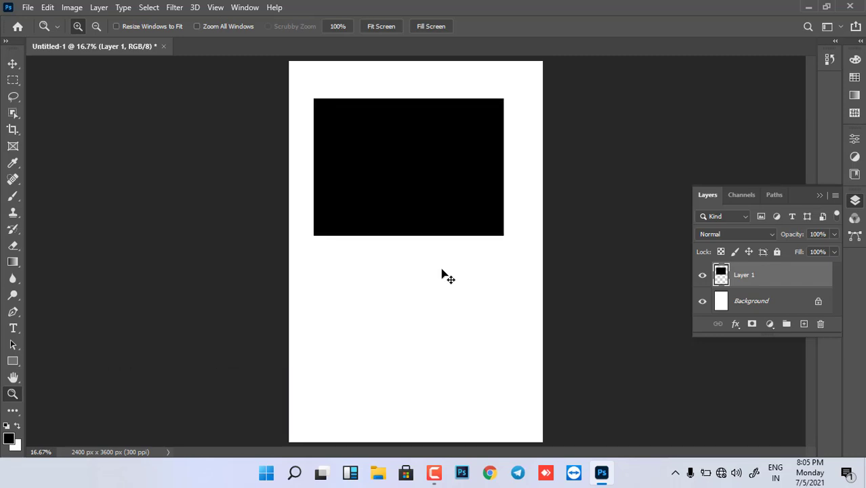
key(ctrl+z)
key(ctrl+z)
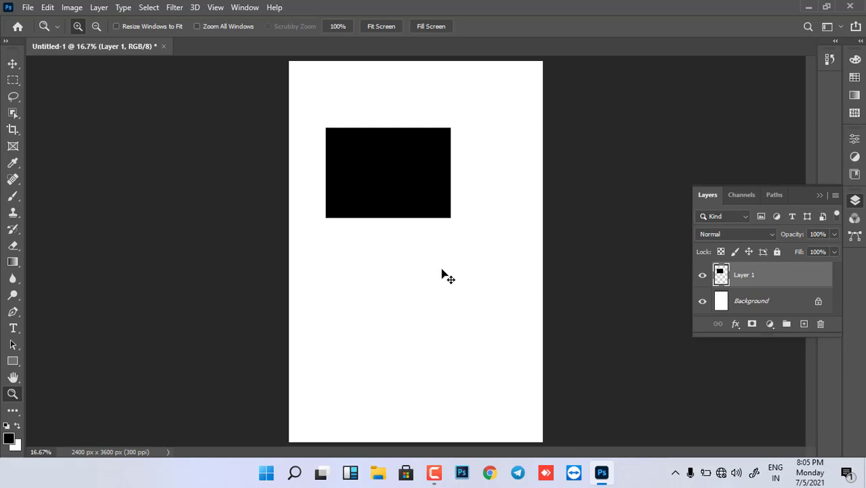
key(ctrl+shift+z)
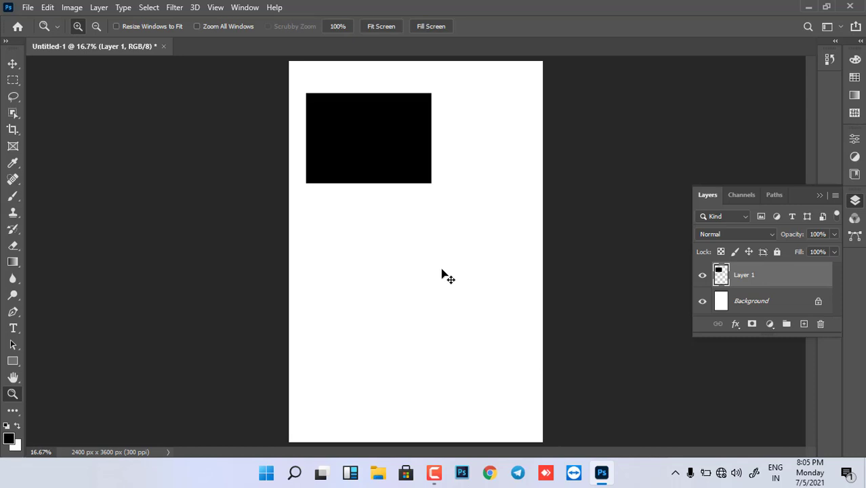
key(ctrl+shift+z)
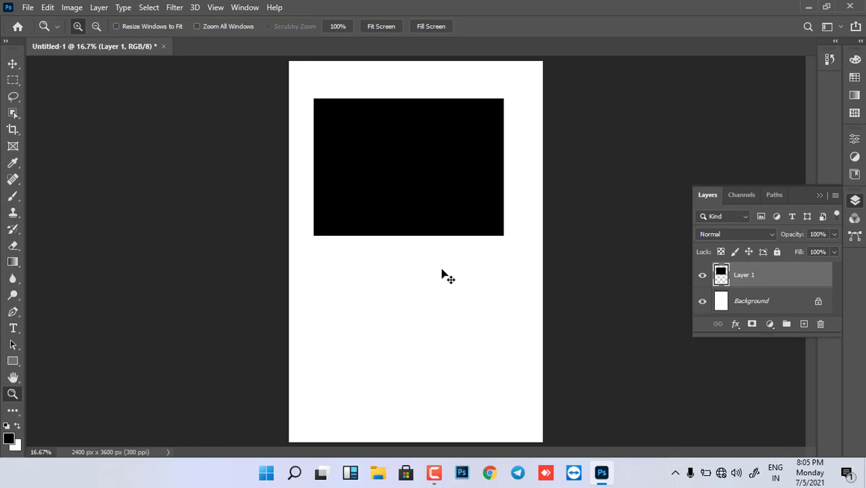
key(ctrl+z)
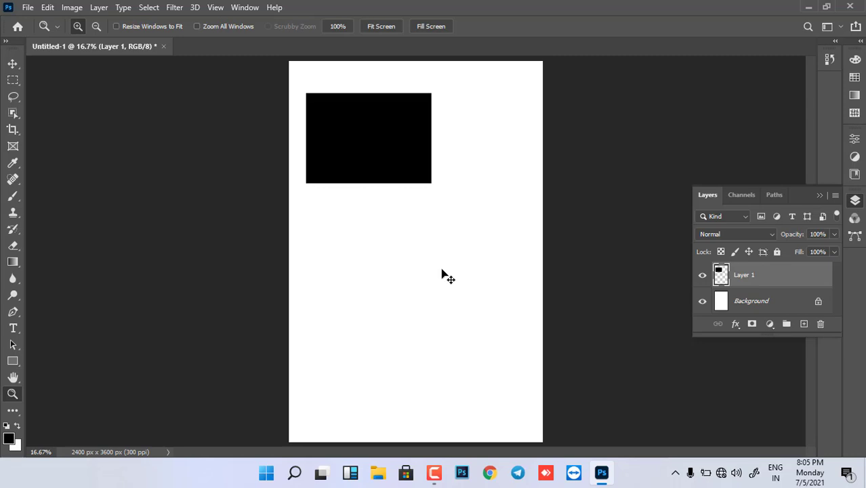
key(ctrl+shift+z)
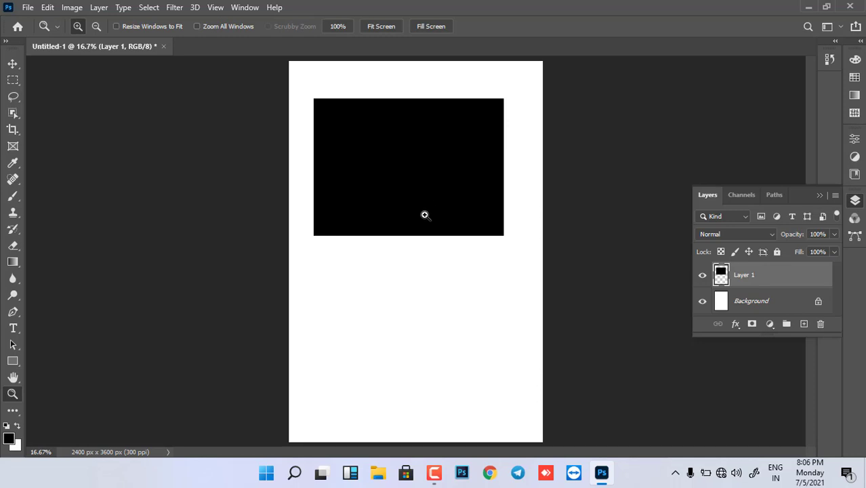
Delete Layer 1, then try and cancel a crop with the Crop Tool.
key(Delete)
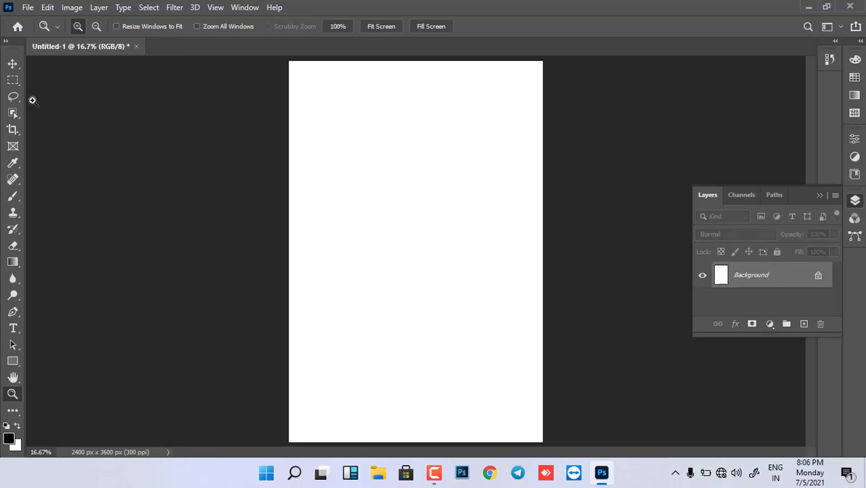
drag(13, 130, 69, 129)
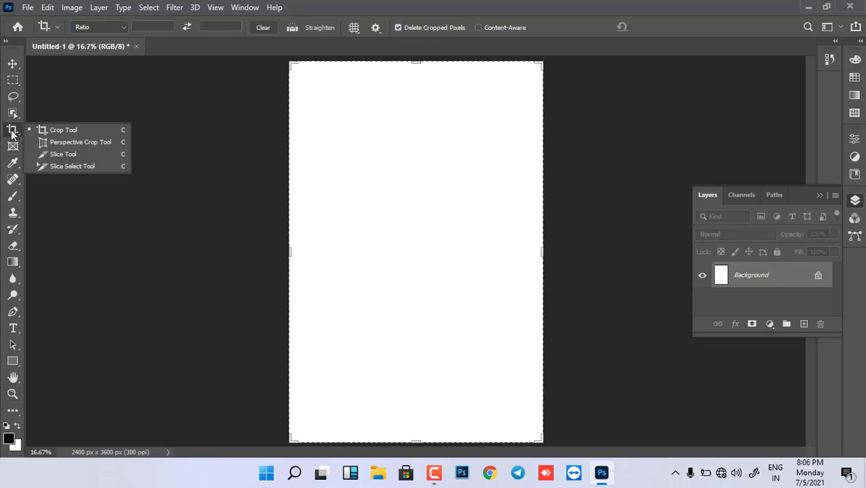
click(69, 129)
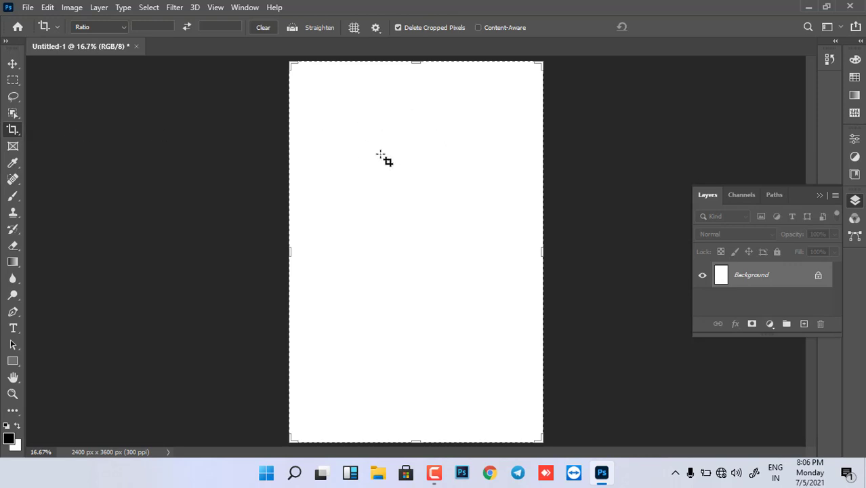
mouse_move(292, 65)
mouse_down()
mouse_move(330, 117)
mouse_move(309, 87)
mouse_up()
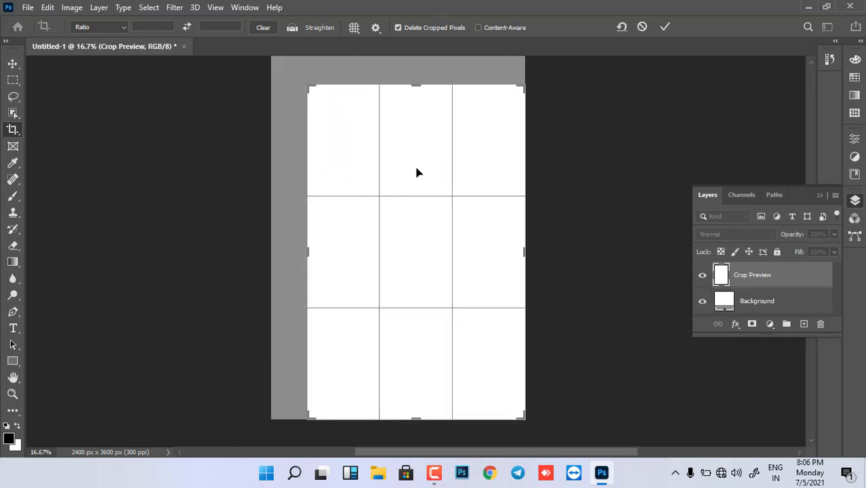
key(Escape)
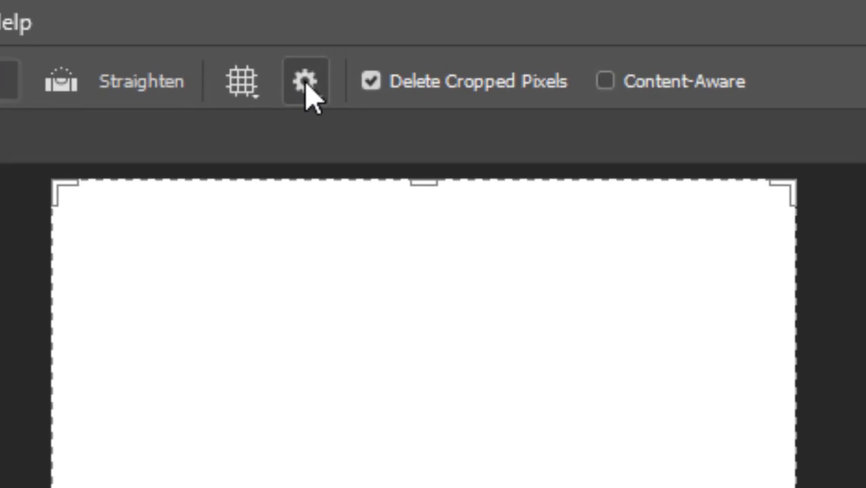
Enable the crop's Classic Mode, then draw and cancel a trial crop box.
click(307, 83)
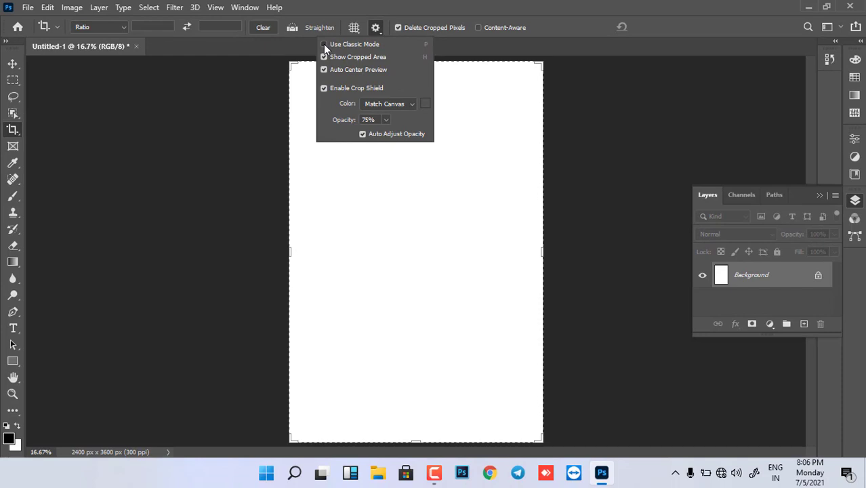
click(323, 44)
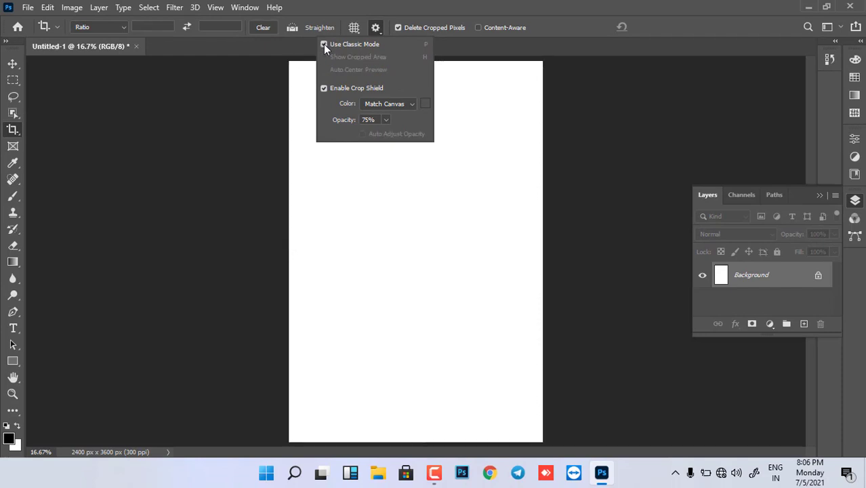
click(405, 8)
drag(292, 68, 590, 403)
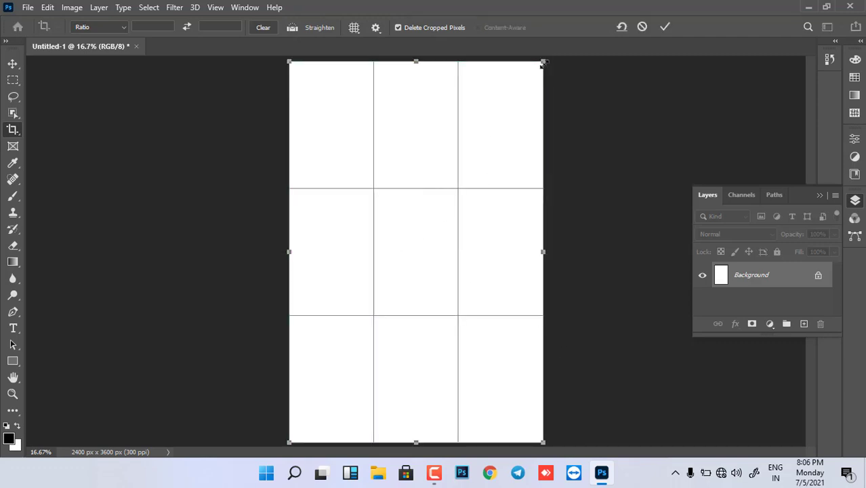
drag(543, 62, 483, 180)
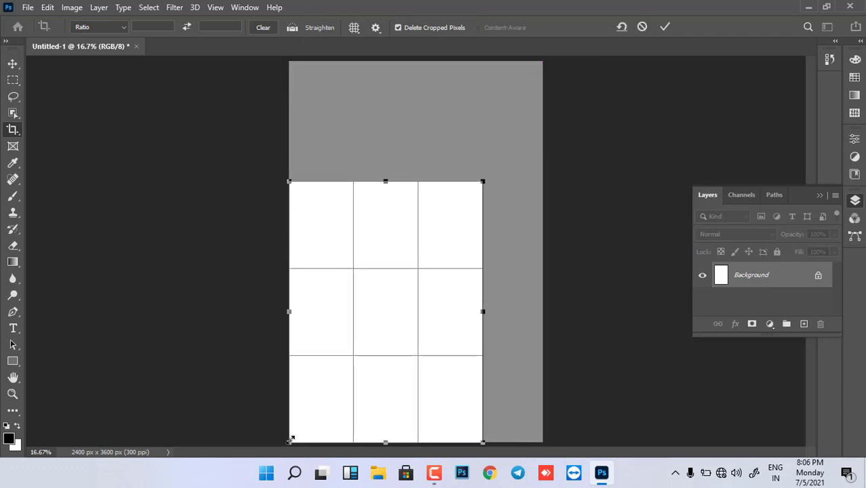
mouse_move(290, 440)
mouse_down()
mouse_move(415, 299)
mouse_move(407, 310)
mouse_up()
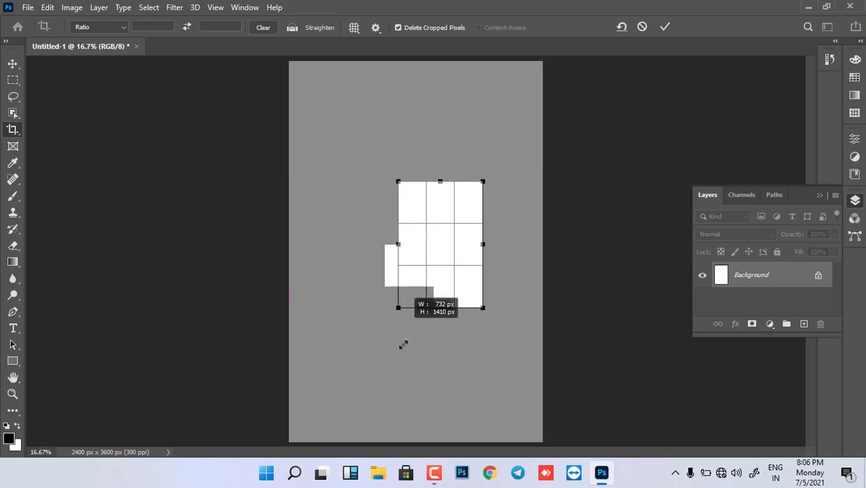
drag(408, 310, 399, 351)
key(Escape)
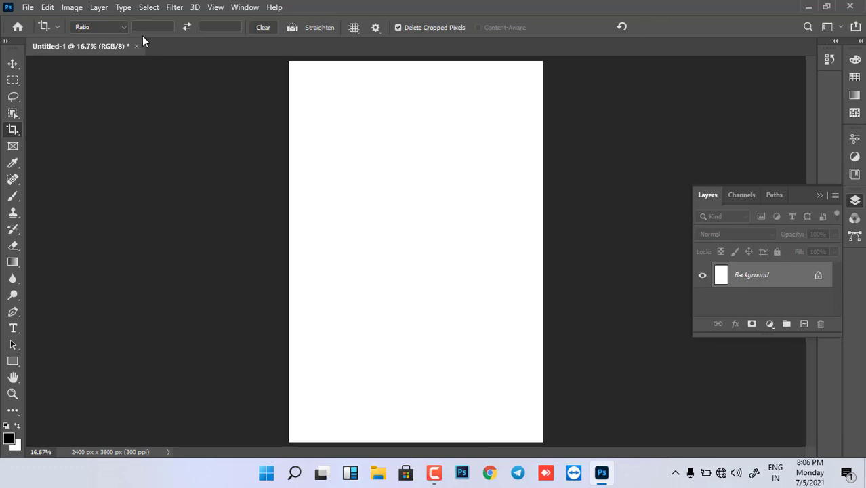
Choose the Crop 4 inch x 6 inch 300 ppi preset and stretch a crop box over the page.
click(145, 25)
click(57, 26)
click(99, 83)
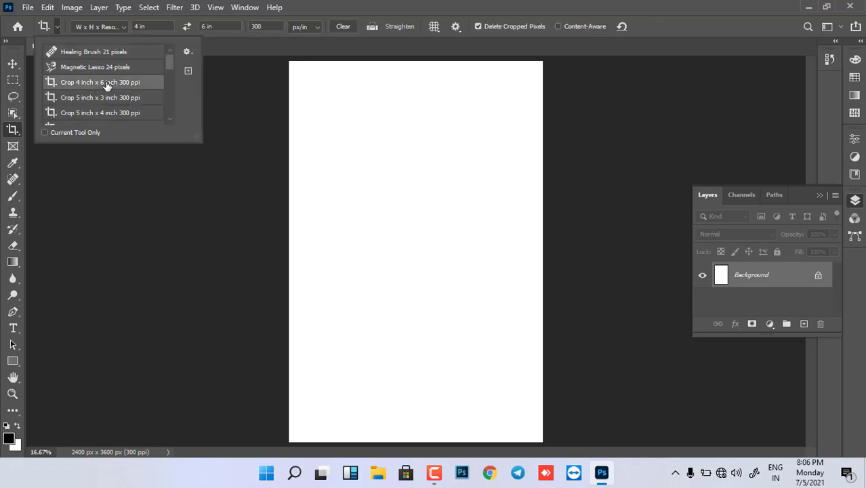
click(296, 123)
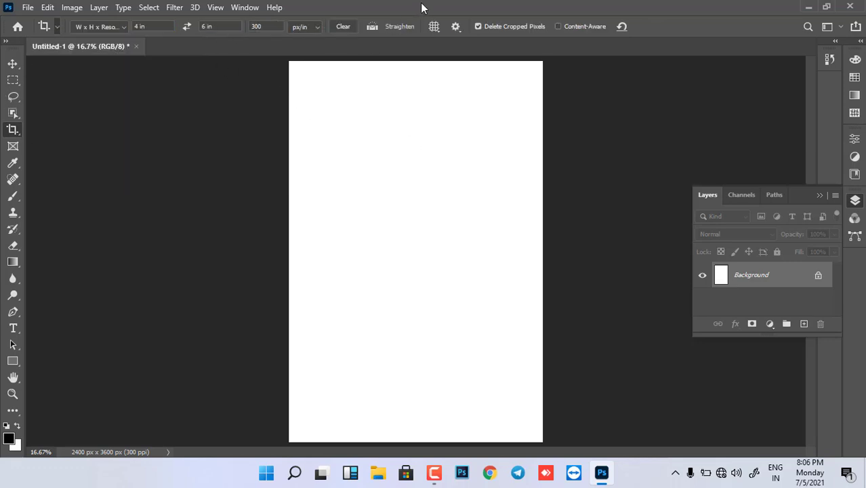
mouse_move(300, 69)
mouse_down()
mouse_move(393, 197)
mouse_move(533, 341)
mouse_up()
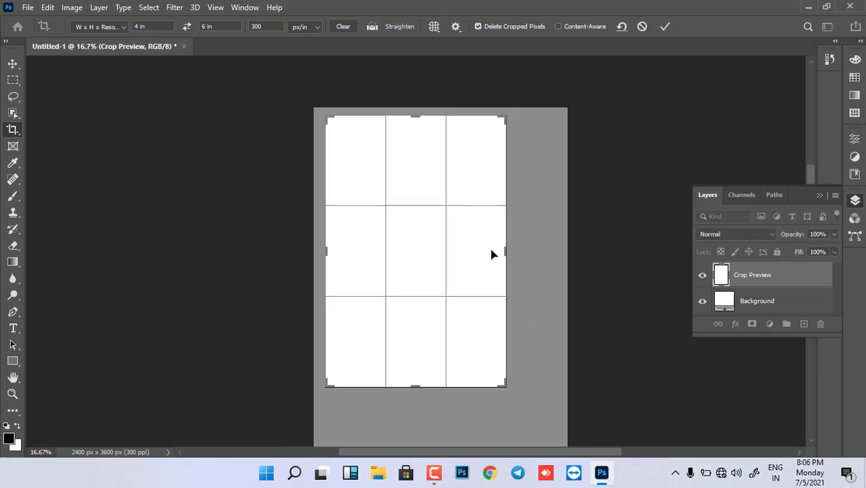
drag(502, 385, 548, 393)
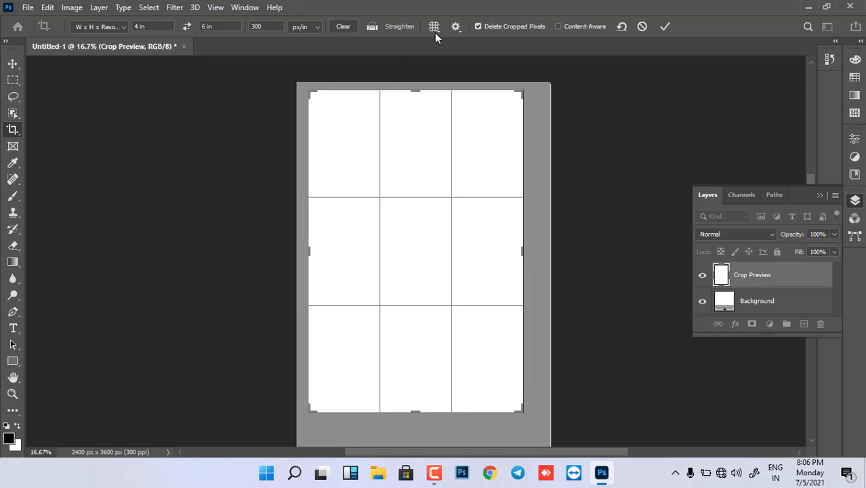
With Classic Mode on, adjust the crop box and commit the 1200 × 1800 px crop.
click(456, 26)
click(426, 43)
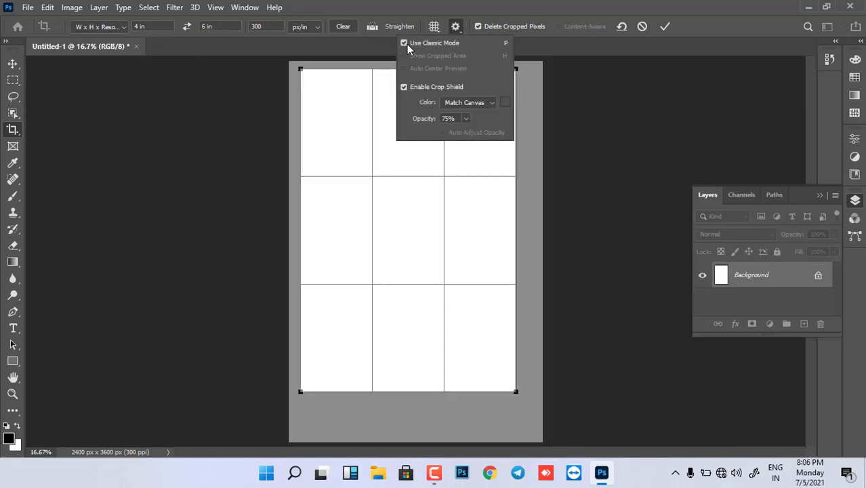
click(512, 13)
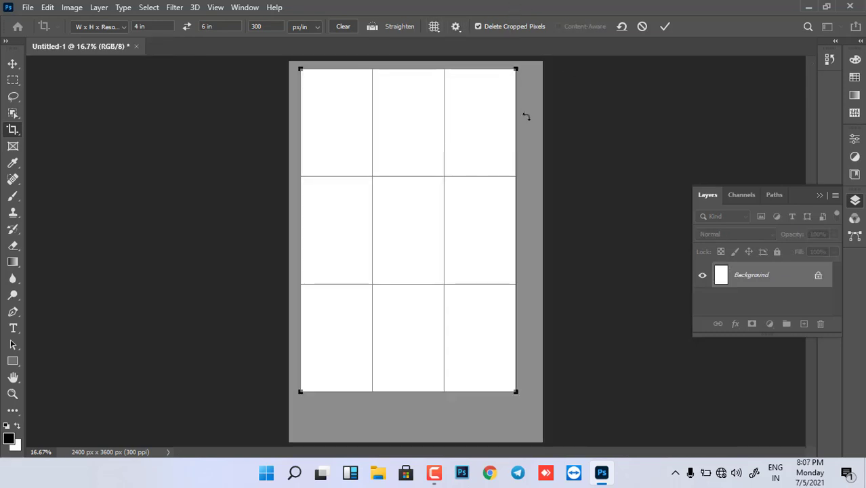
drag(517, 395, 511, 357)
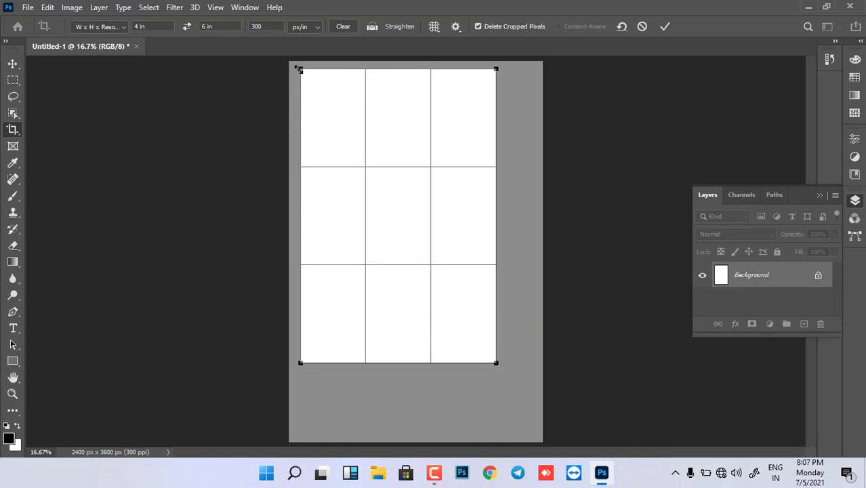
mouse_move(300, 70)
mouse_down()
mouse_move(307, 110)
mouse_move(319, 96)
mouse_up()
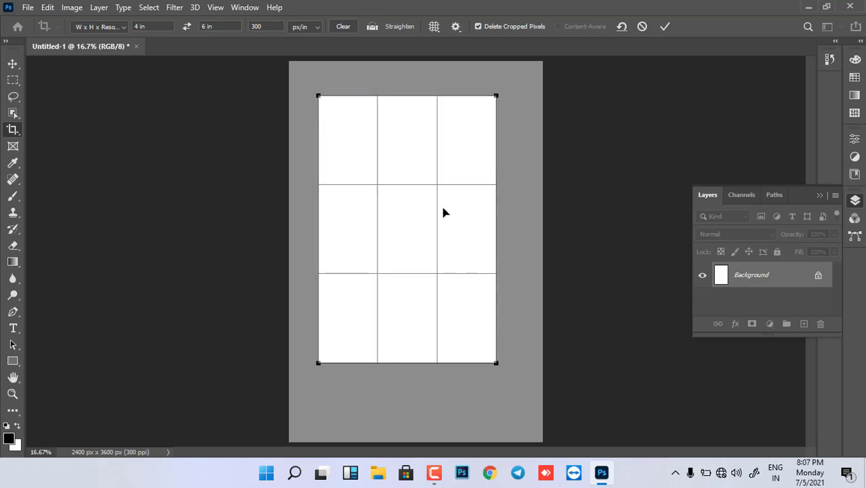
click(663, 29)
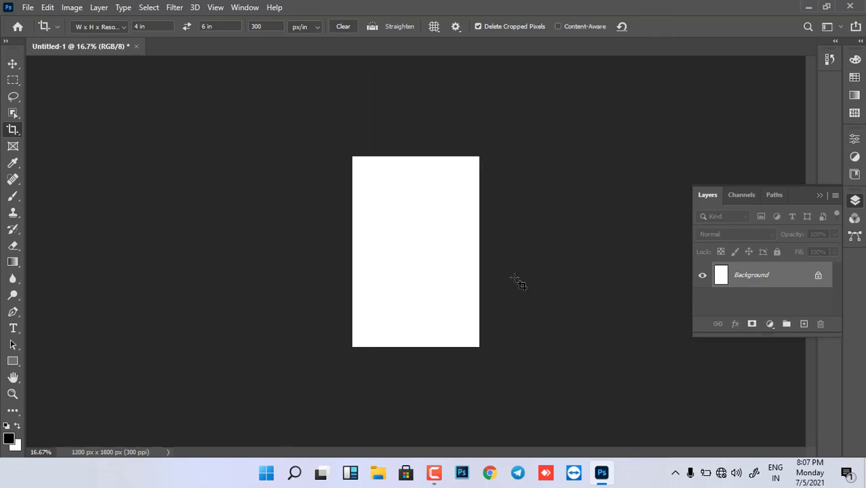
key(ctrl+0)
key(v)
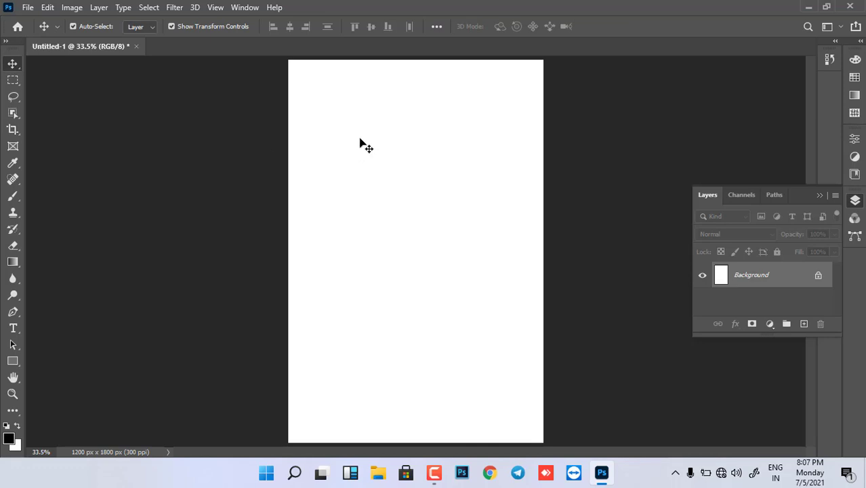